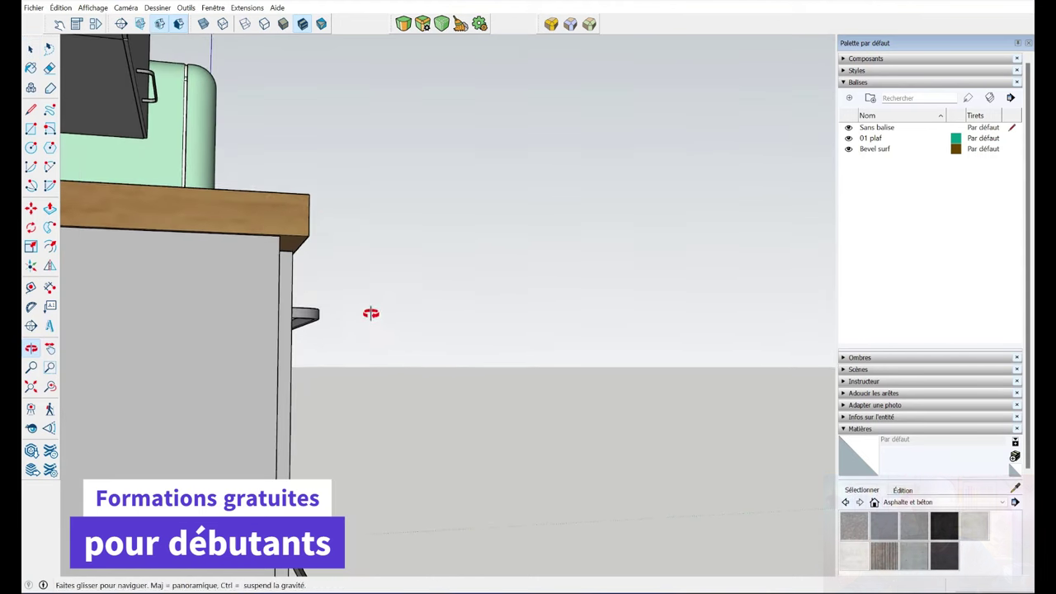
# Orbit around the kitchen and float the Bevel toolbar off the top toolbar row
pyautogui.scroll(1, 298, 206)
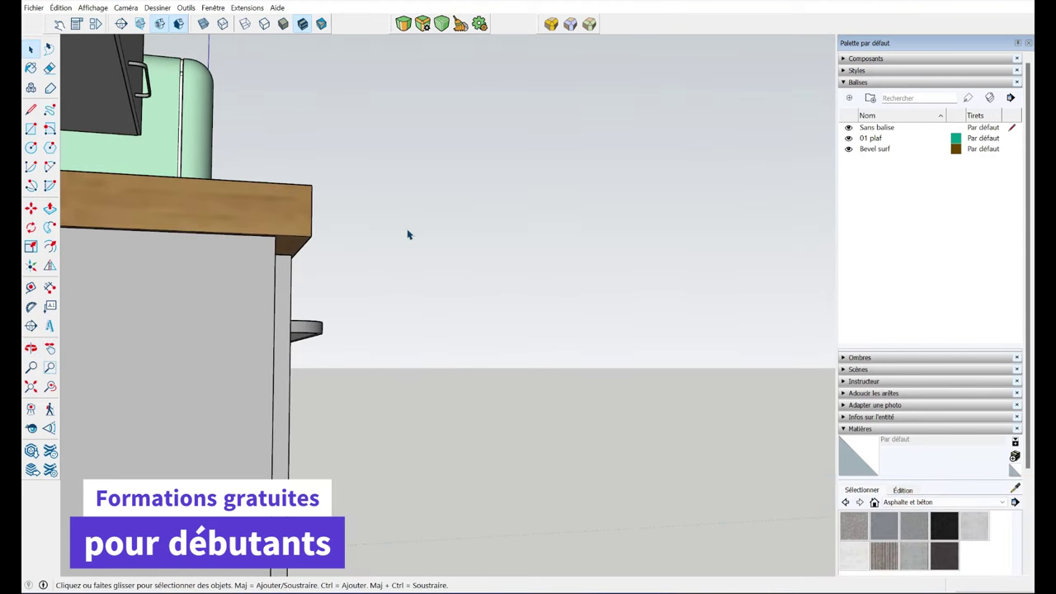
pyautogui.scroll(-3, 408, 236)
pyautogui.moveTo(437, 241)
pyautogui.mouseDown(button='middle')
pyautogui.moveTo(224, 335)
pyautogui.moveTo(495, 278)
pyautogui.moveTo(364, 311)
pyautogui.moveTo(511, 297)
pyautogui.mouseUp(button='middle')
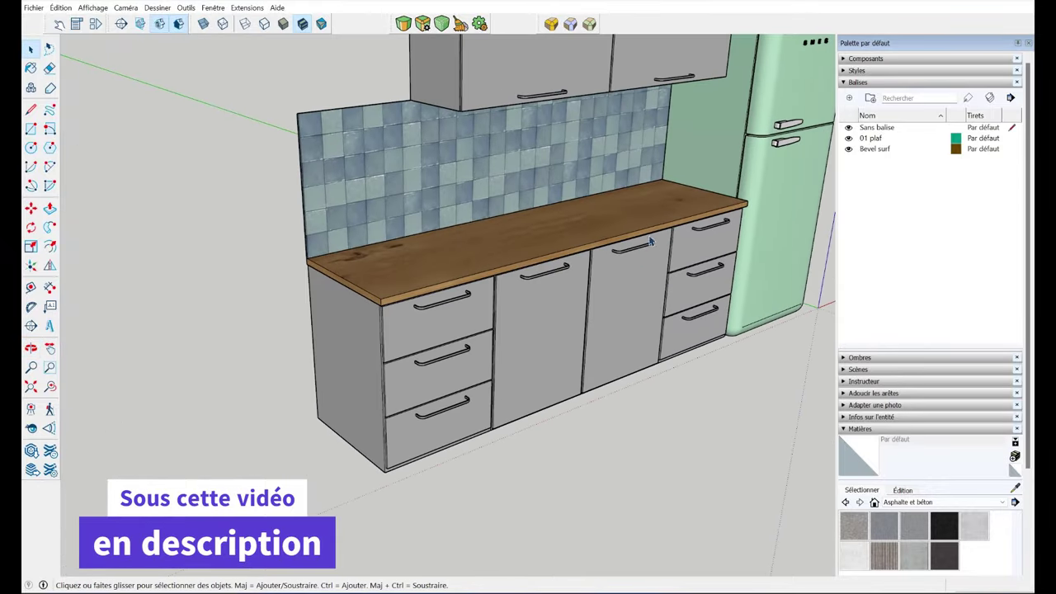
pyautogui.moveTo(554, 252)
pyautogui.mouseDown(button='middle')
pyautogui.moveTo(603, 259)
pyautogui.moveTo(514, 300)
pyautogui.moveTo(515, 283)
pyautogui.mouseUp(button='middle')
pyautogui.moveTo(484, 347)
pyautogui.mouseDown(button='middle')
pyautogui.moveTo(572, 318)
pyautogui.moveTo(539, 287)
pyautogui.moveTo(559, 342)
pyautogui.moveTo(471, 247)
pyautogui.mouseUp(button='middle')
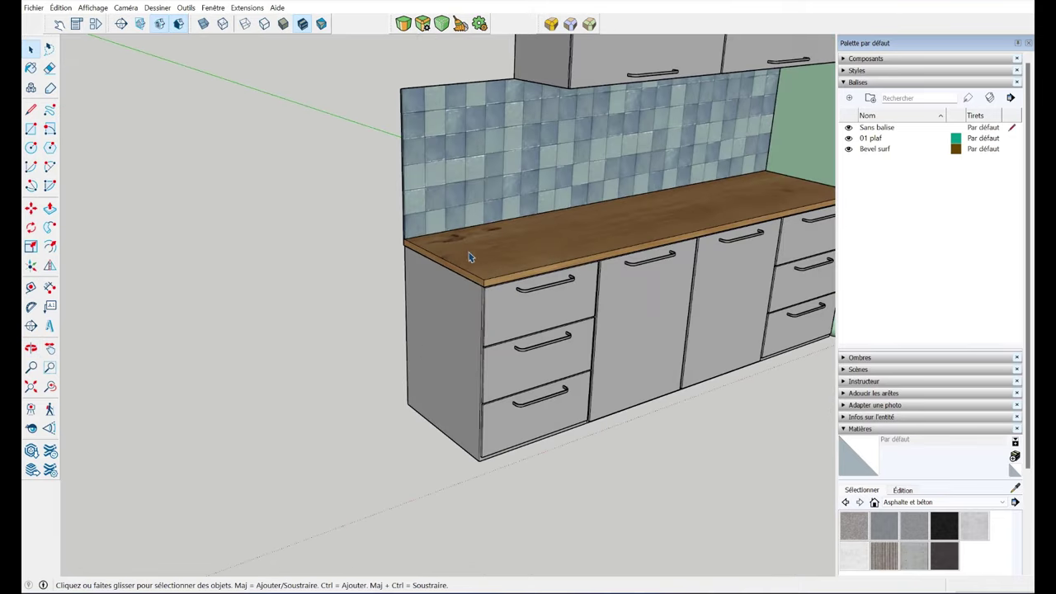
pyautogui.moveTo(393, 23)
pyautogui.mouseDown()
pyautogui.moveTo(191, 146)
pyautogui.moveTo(137, 146)
pyautogui.mouseUp()
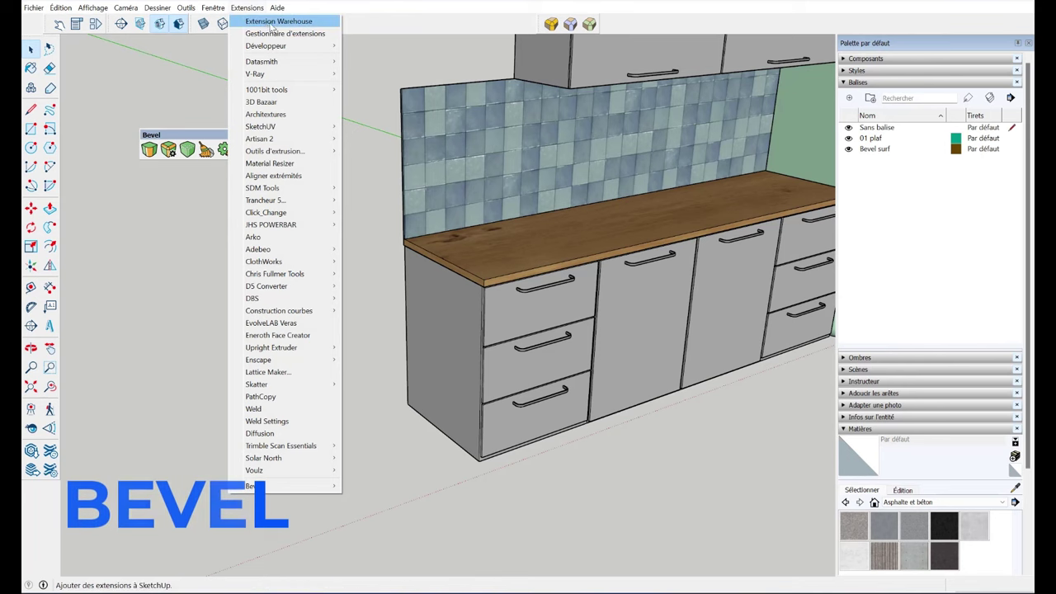
# Close the Extensions menu, float the Round Corner toolbar briefly, then dock it back
pyautogui.click(528, 27)
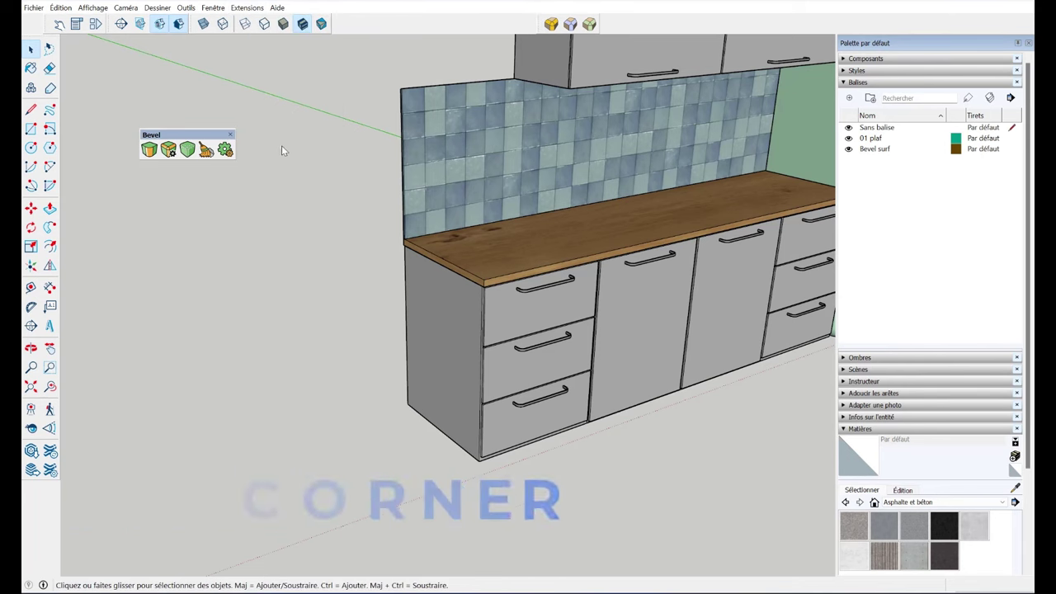
pyautogui.moveTo(538, 26); pyautogui.dragTo(249, 142)
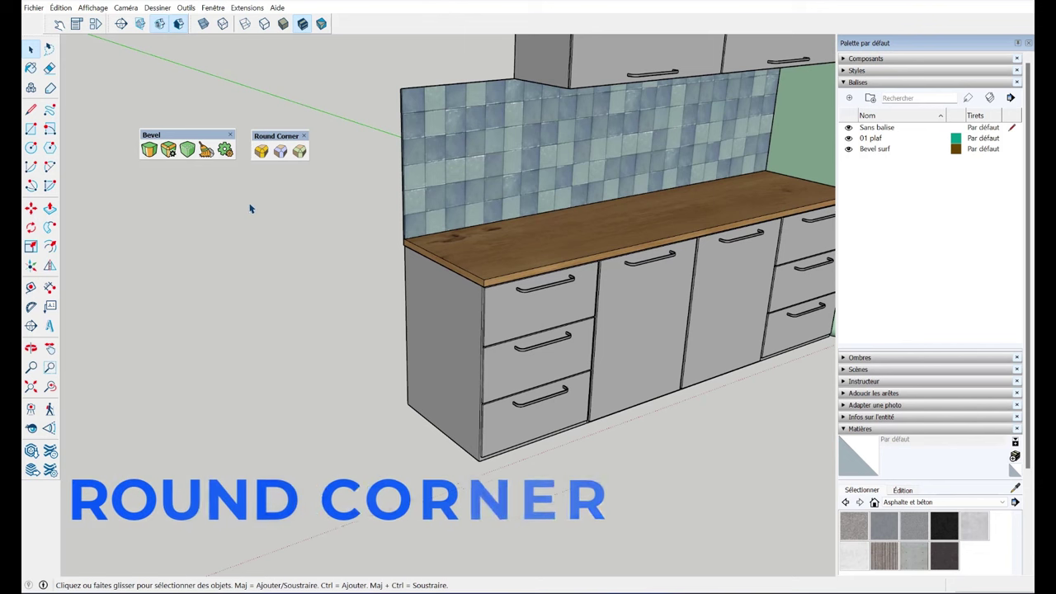
pyautogui.moveTo(265, 141)
pyautogui.mouseDown()
pyautogui.moveTo(305, 141)
pyautogui.moveTo(435, 18)
pyautogui.mouseUp()
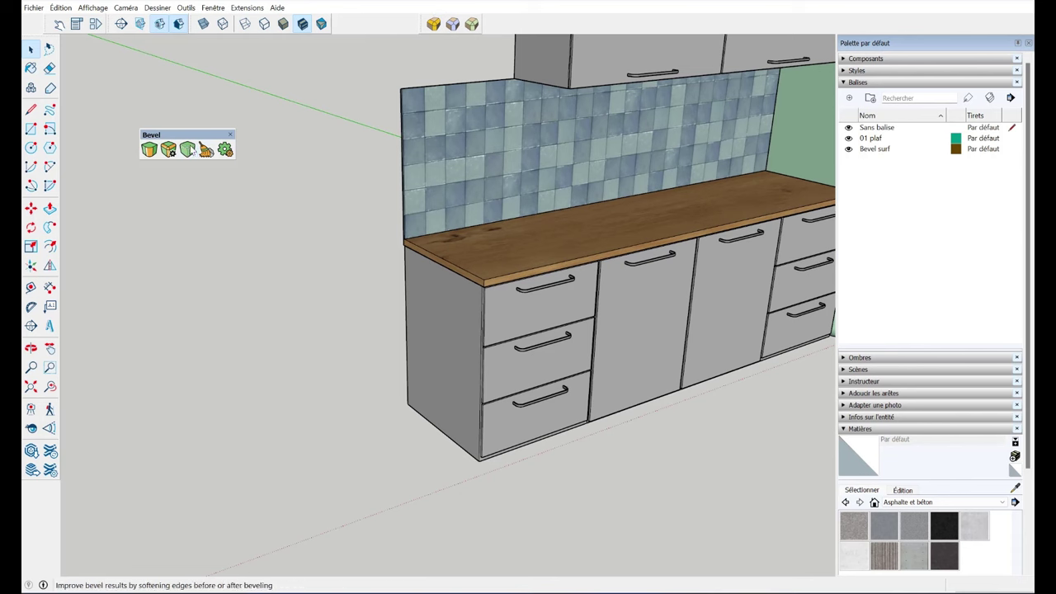
pyautogui.moveTo(186, 137)
pyautogui.mouseDown()
pyautogui.moveTo(191, 120)
pyautogui.moveTo(252, 112)
pyautogui.mouseUp()
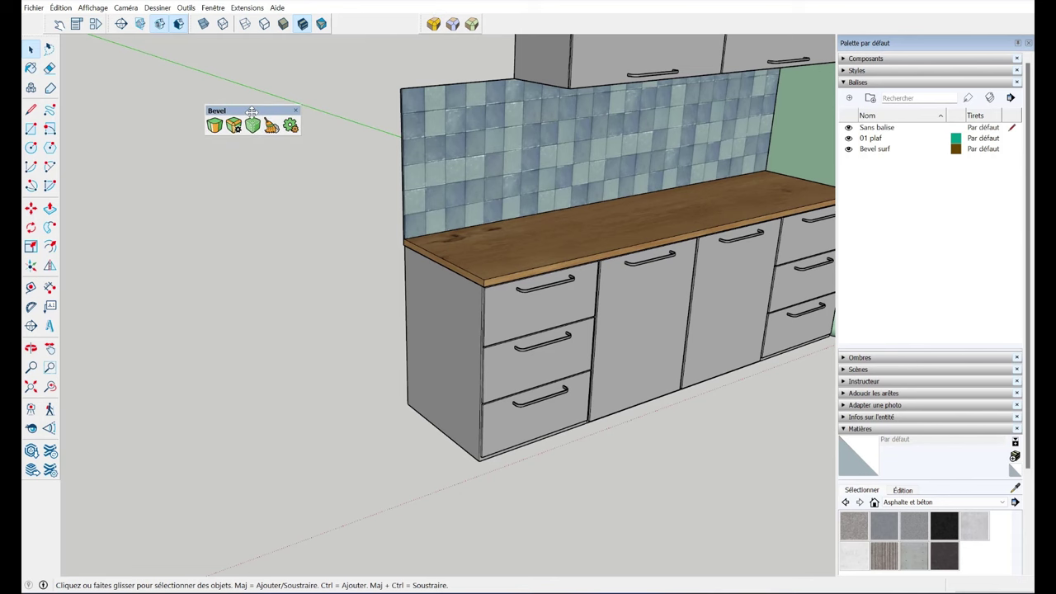
# Draw a rectangle on the ground beside the kitchen and push/pull it up into a box
pyautogui.click(31, 129)
pyautogui.moveTo(382, 205); pyautogui.dragTo(245, 389, button='middle')
pyautogui.click(202, 398)
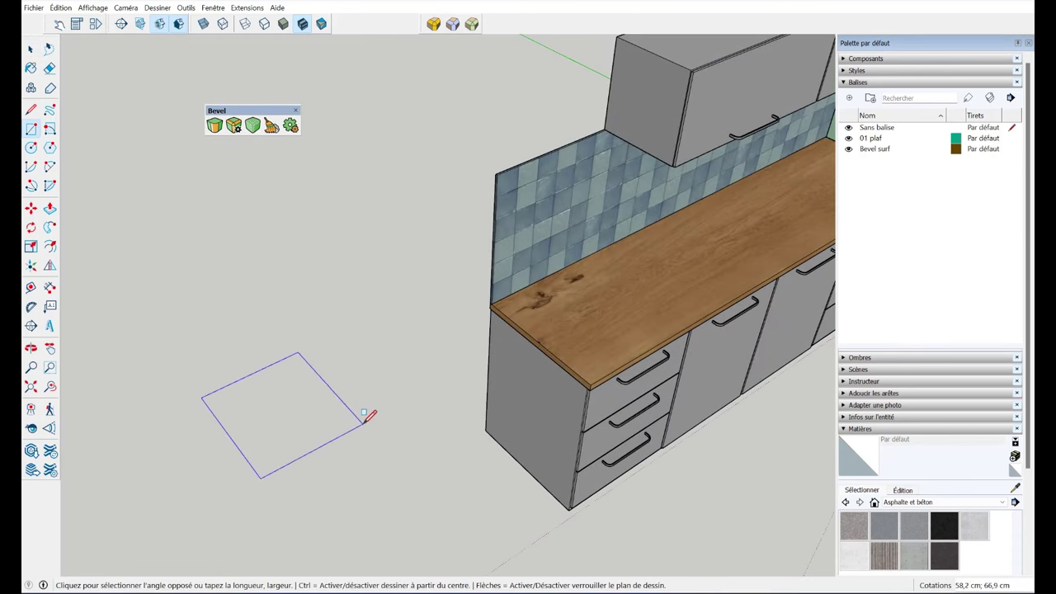
pyautogui.click(364, 416)
pyautogui.scroll(3, 311, 429)
pyautogui.click(49, 208)
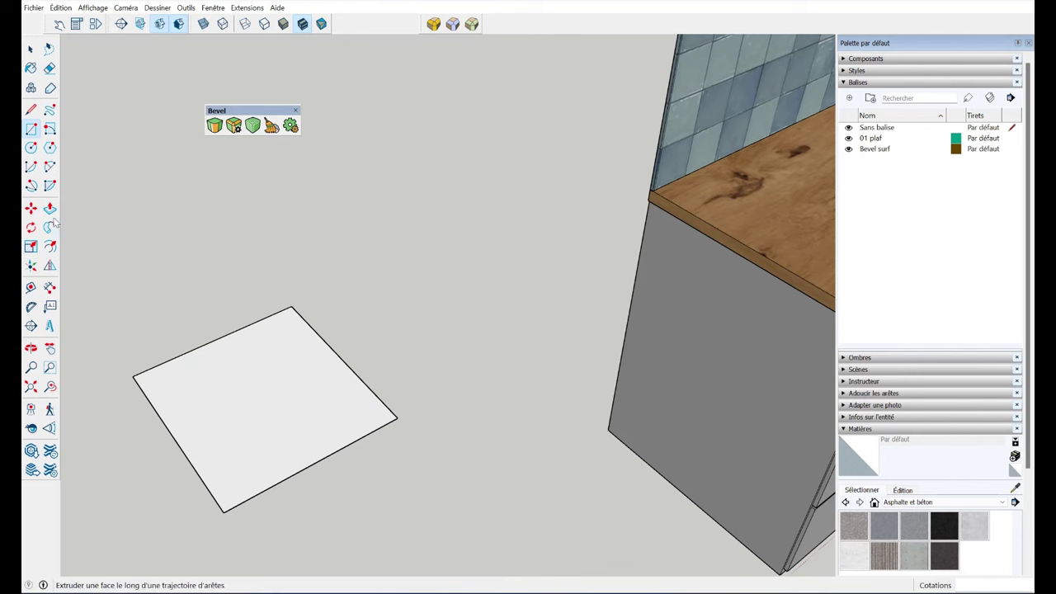
pyautogui.click(245, 404)
pyautogui.click(259, 306)
# Select the box's top-front edge
pyautogui.press('space')
pyautogui.moveTo(259, 306)
pyautogui.mouseDown(button='middle')
pyautogui.moveTo(418, 208)
pyautogui.moveTo(471, 238)
pyautogui.mouseUp(button='middle')
pyautogui.click(439, 271)
pyautogui.moveTo(438, 270); pyautogui.dragTo(333, 309, button='middle')
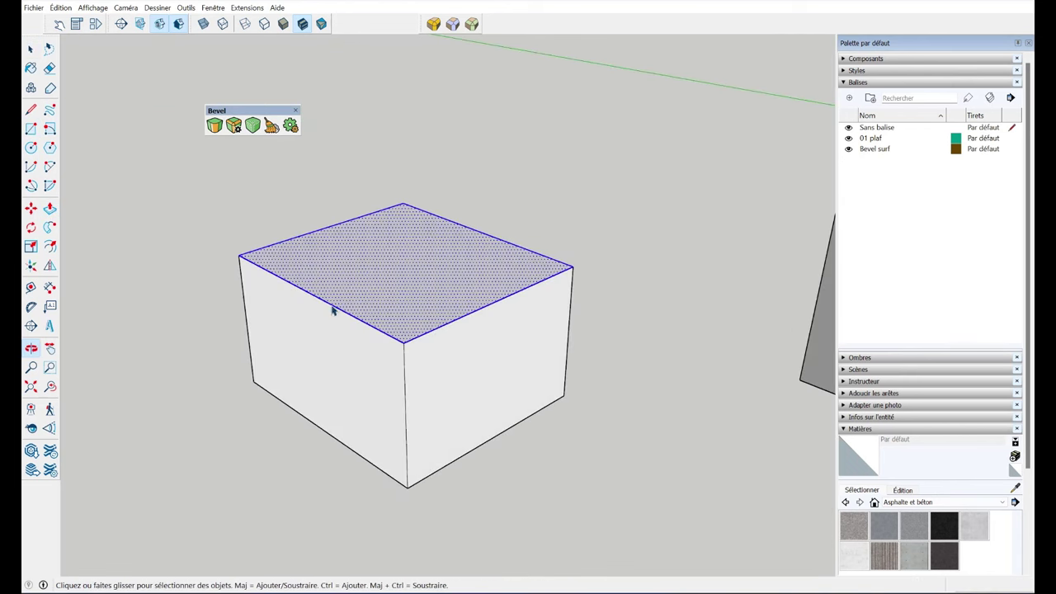
pyautogui.click(412, 335)
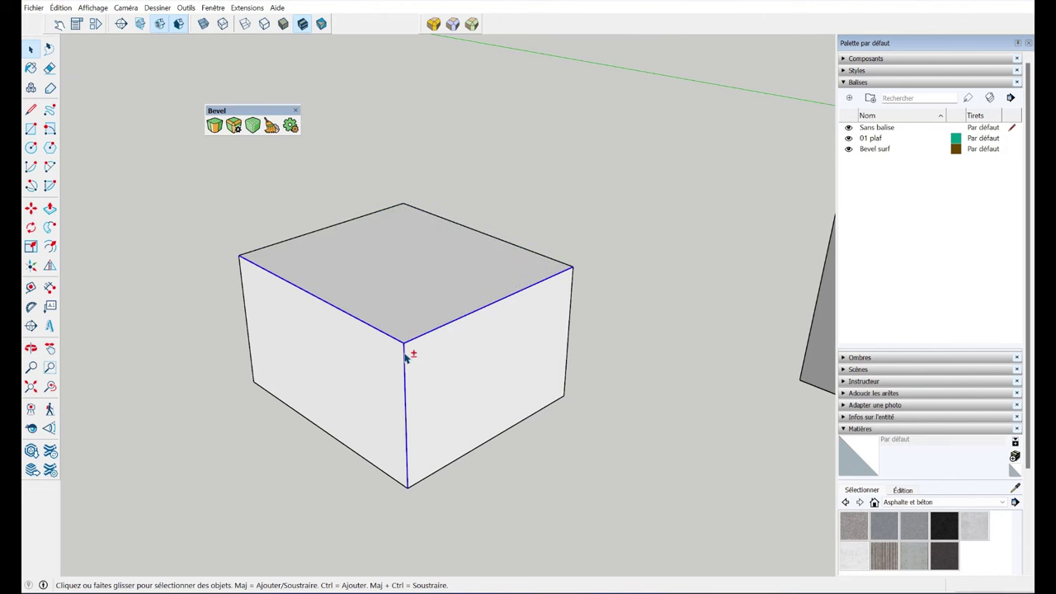
# Bevel the box's top-front edge with a two-segment bevel of about 8.7 cm
pyautogui.scroll(3, 422, 342)
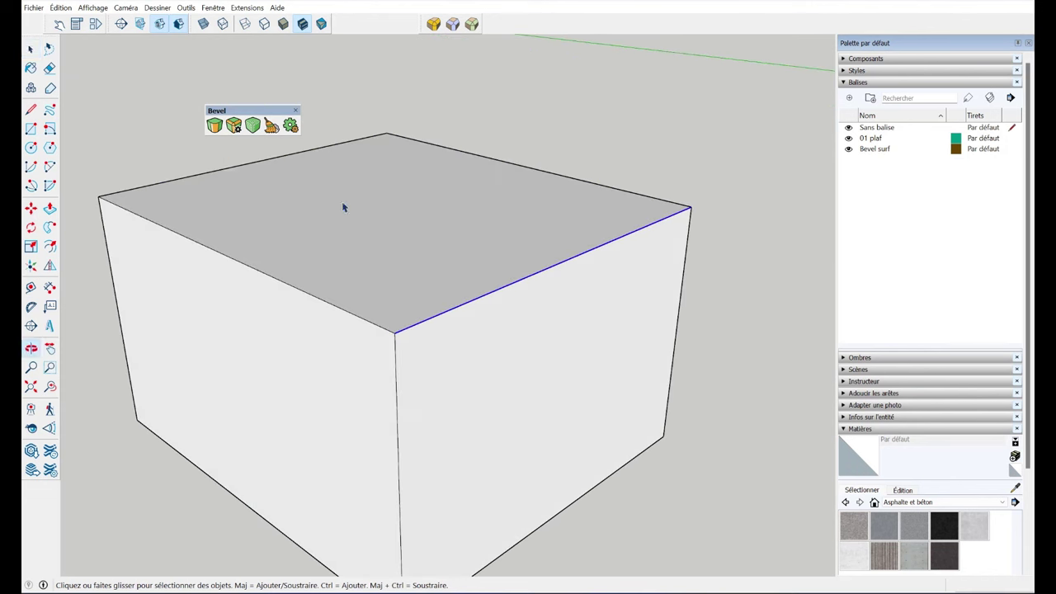
pyautogui.click(214, 127)
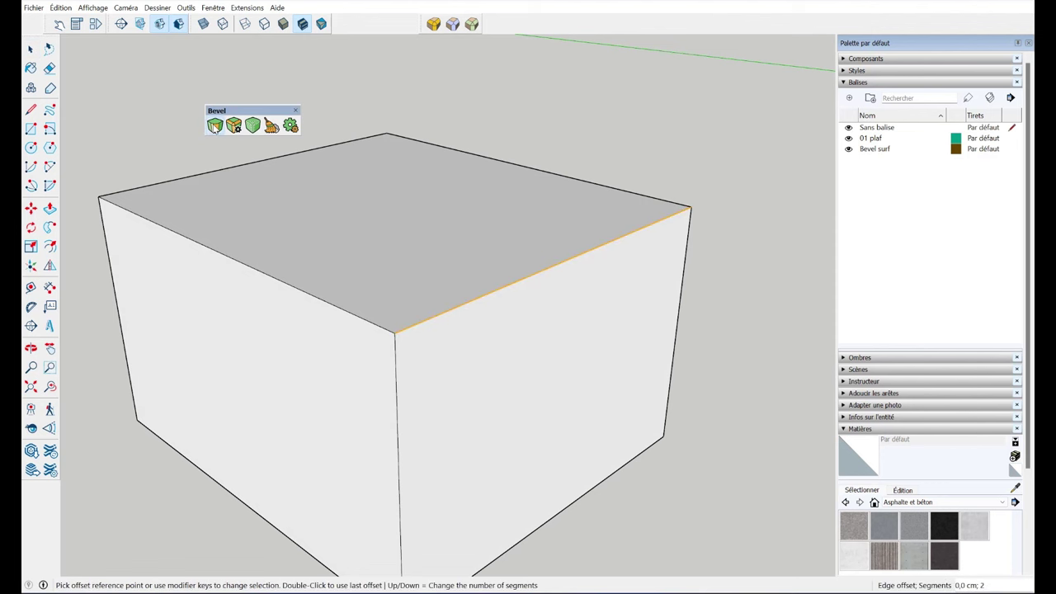
pyautogui.click(437, 316)
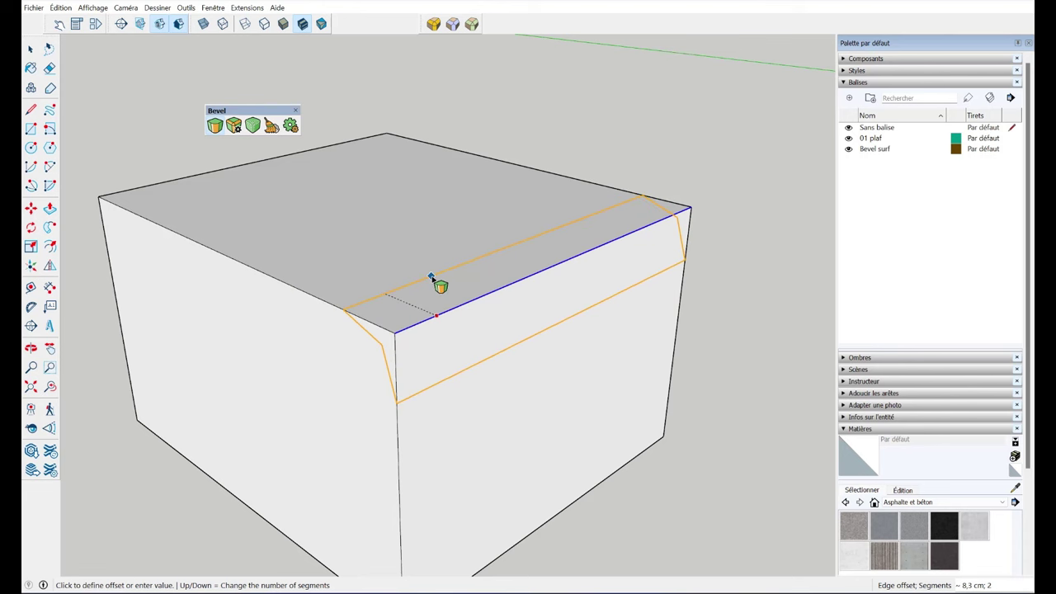
pyautogui.click(430, 275)
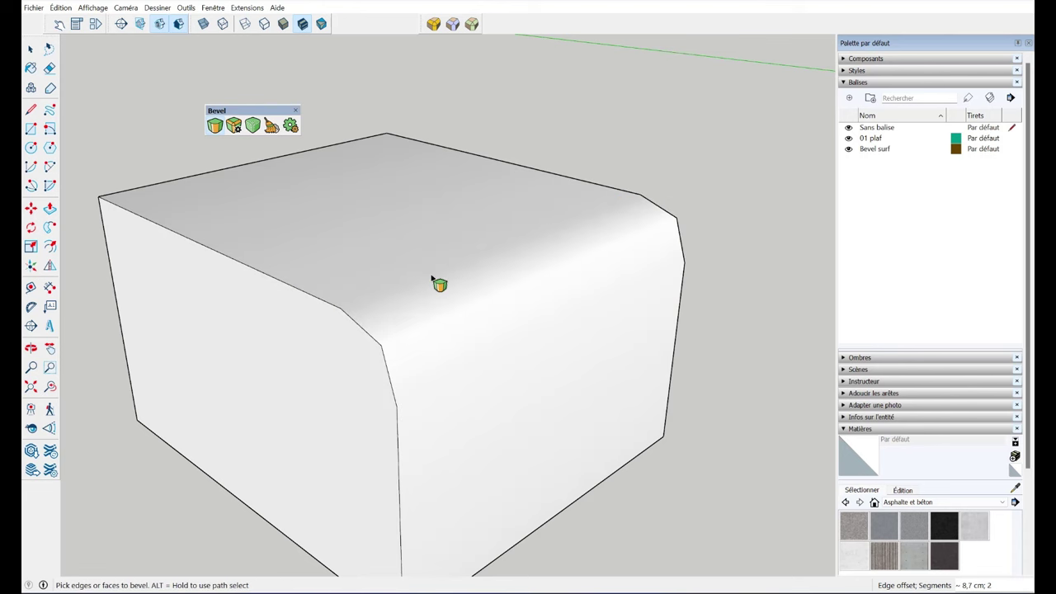
pyautogui.click(429, 295)
pyautogui.moveTo(460, 371)
pyautogui.mouseDown(button='middle')
pyautogui.moveTo(649, 275)
pyautogui.moveTo(632, 226)
pyautogui.mouseUp(button='middle')
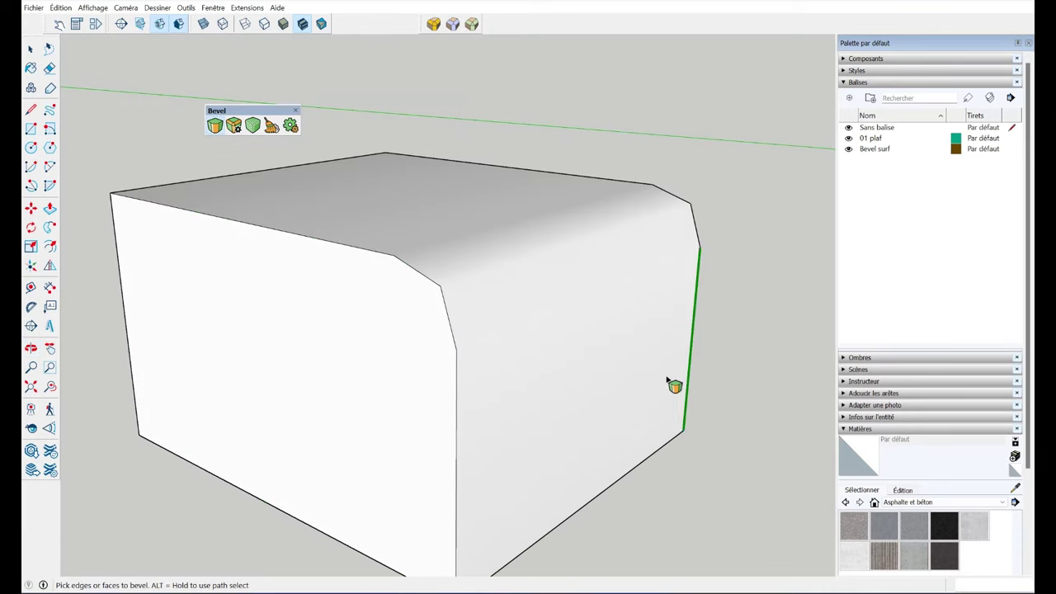
# Redo the top-front edge bevel at 8 cm, trying 1 flat segment, then 4 rounded segments
pyautogui.hotkey('ctrl', 'z')
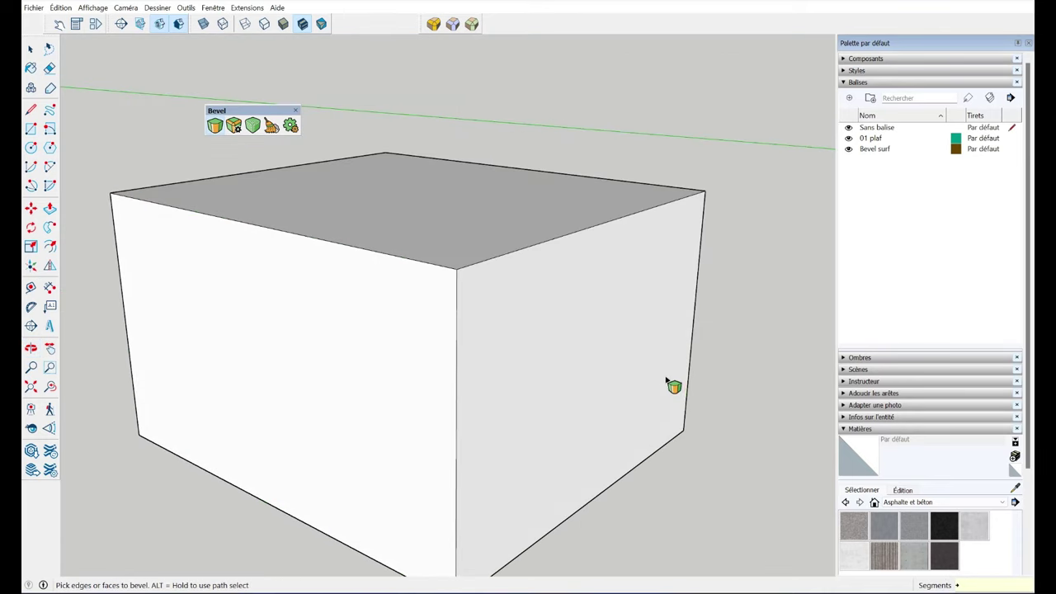
pyautogui.click(525, 249)
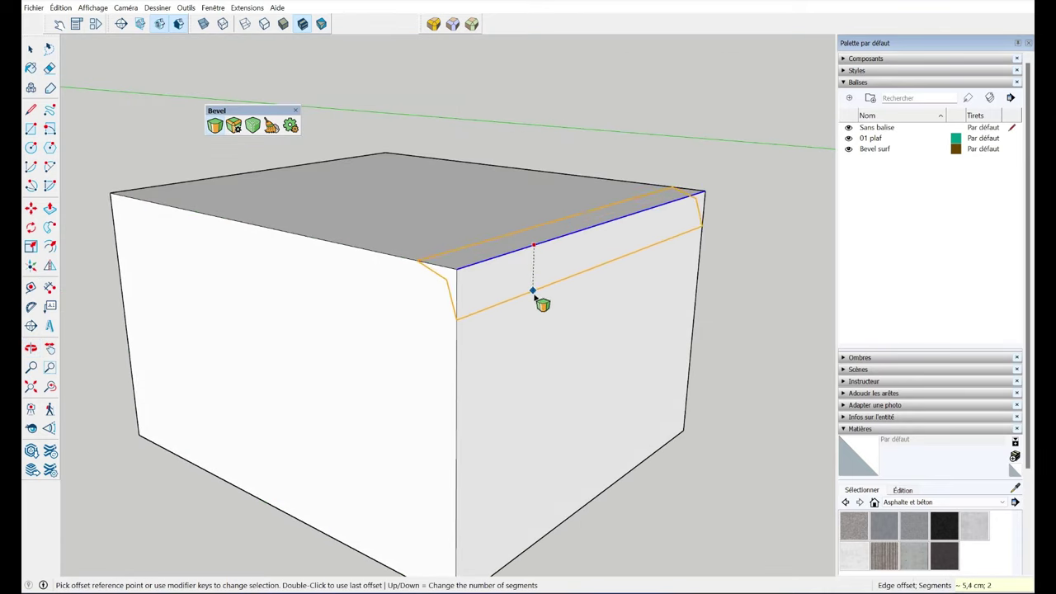
pyautogui.click(541, 304)
pyautogui.write('8;')
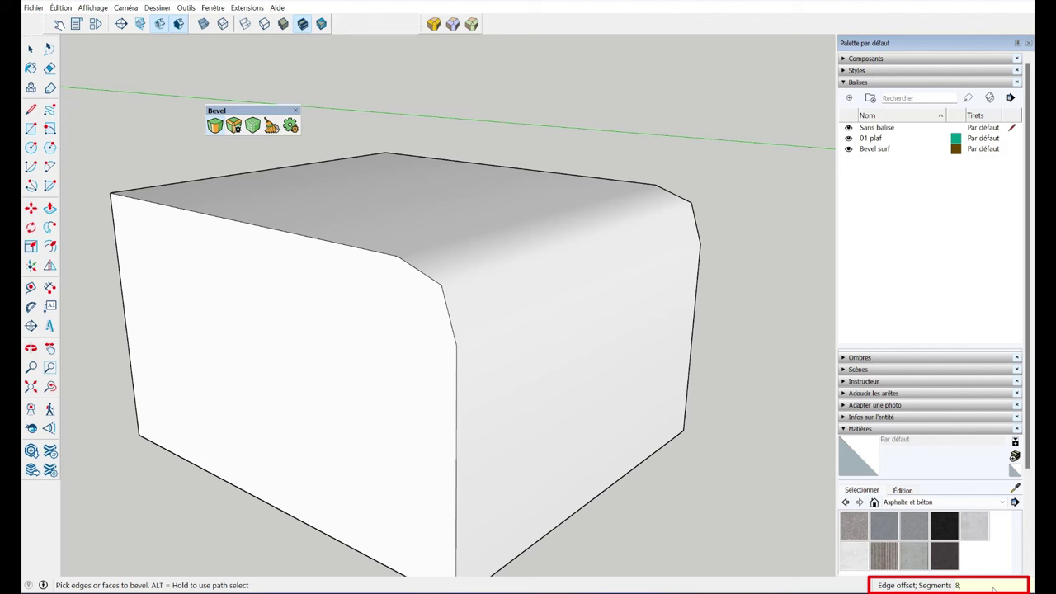
pyautogui.write('1')
pyautogui.press('Return')
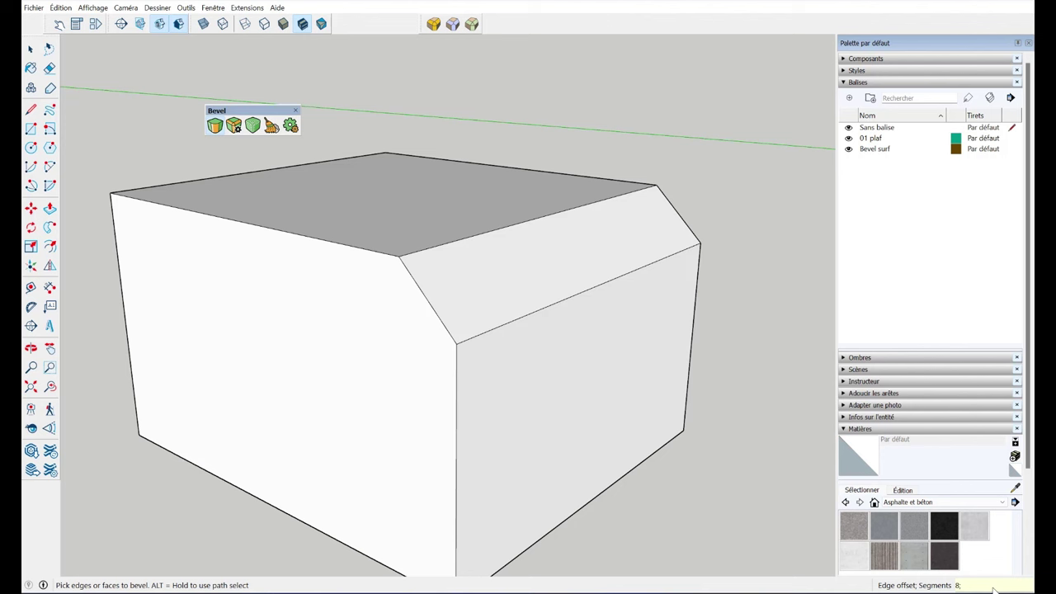
pyautogui.write('4')
pyautogui.press('Return')
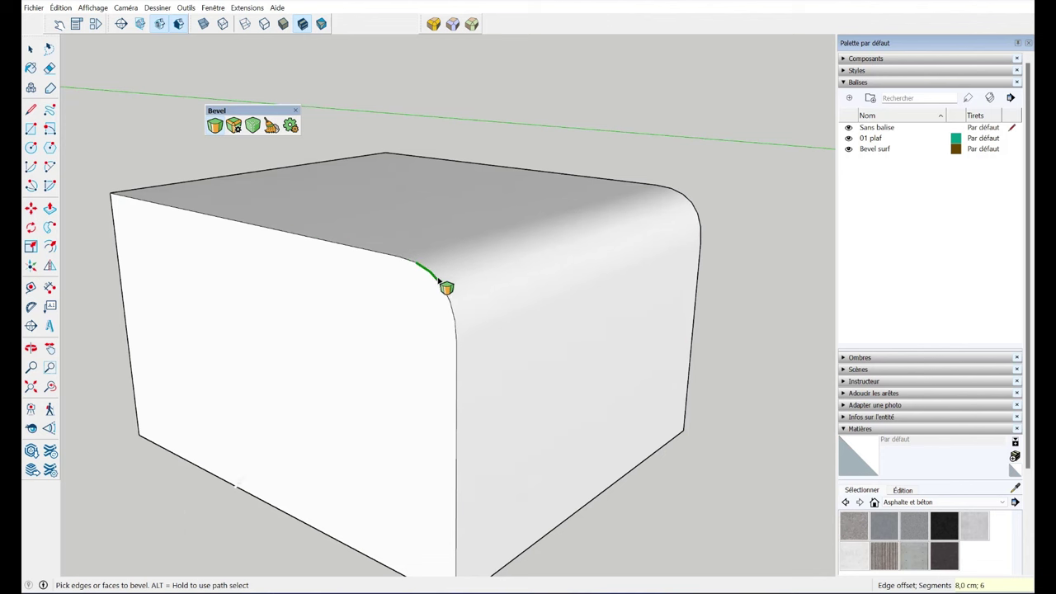
# Undo back to the flat rectangle, then redo to restore the plain box
pyautogui.moveTo(458, 312)
pyautogui.mouseDown(button='middle')
pyautogui.moveTo(761, 248)
pyautogui.moveTo(783, 207)
pyautogui.moveTo(688, 219)
pyautogui.moveTo(528, 330)
pyautogui.mouseUp(button='middle')
pyautogui.scroll(-2, 495, 338)
pyautogui.scroll(-3, 462, 342)
pyautogui.scroll(-2, 544, 330)
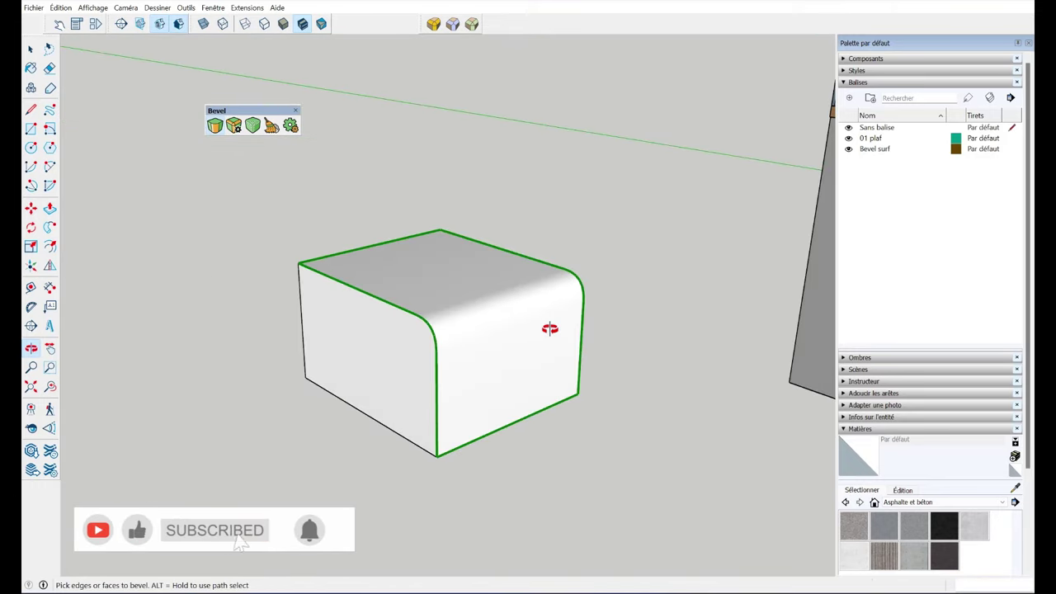
pyautogui.hotkey('ctrl', 'z')
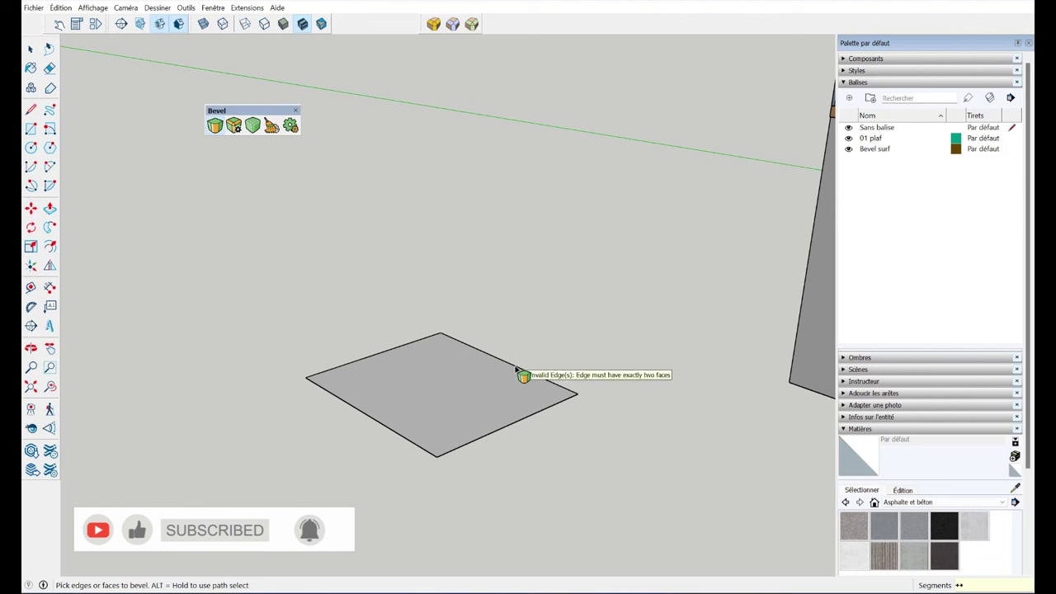
pyautogui.hotkey('ctrl', 'y')
pyautogui.press('space')
# Select the whole box and round every edge with a 7.8 cm, 6-segment bevel
pyautogui.tripleClick(481, 302)
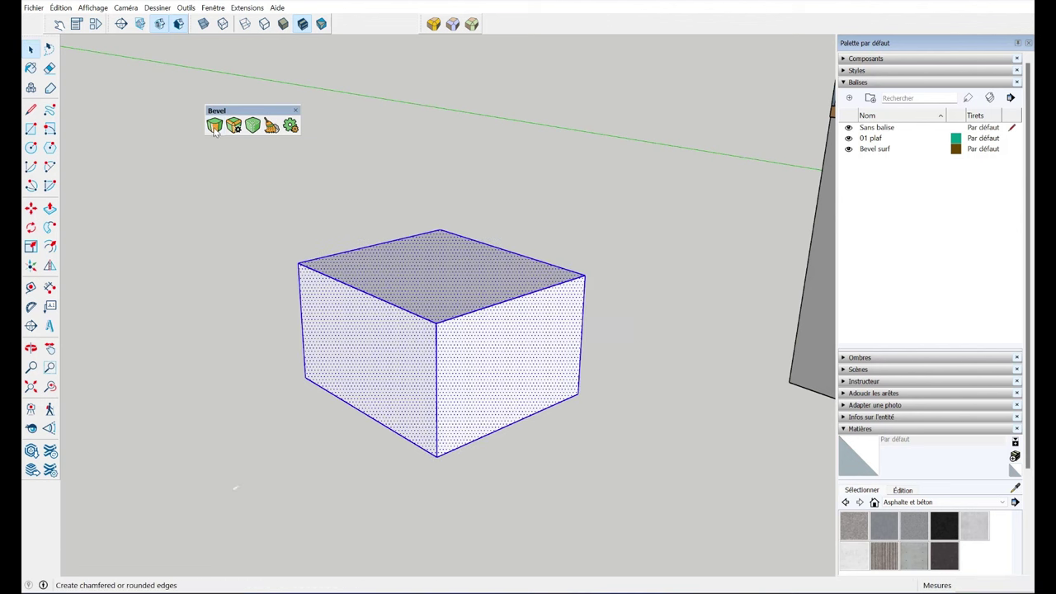
pyautogui.click(214, 125)
pyautogui.click(464, 320)
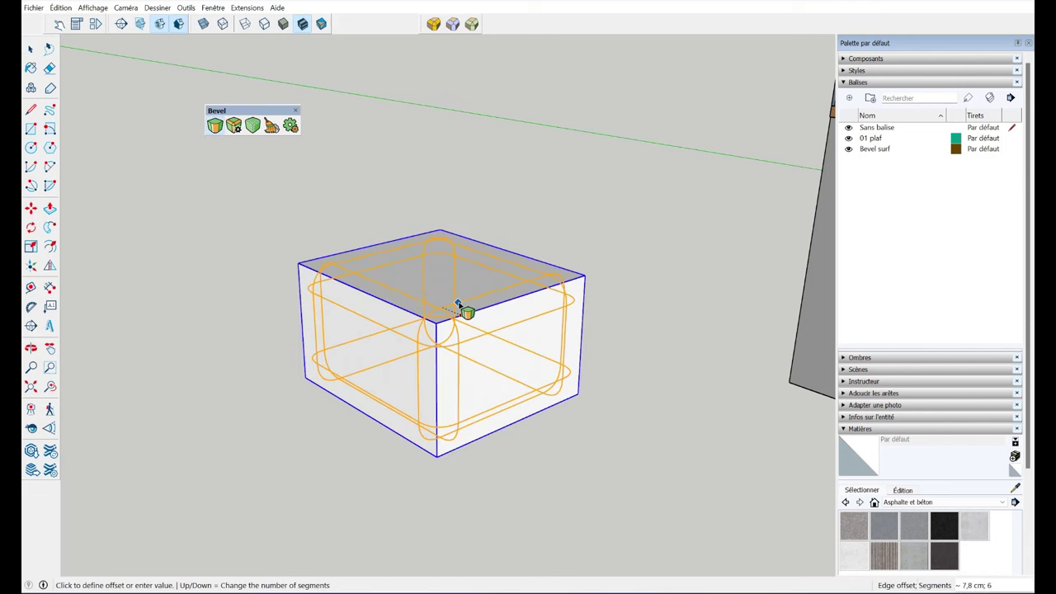
pyautogui.click(465, 310)
pyautogui.moveTo(465, 310)
pyautogui.mouseDown(button='middle')
pyautogui.moveTo(739, 157)
pyautogui.moveTo(464, 313)
pyautogui.mouseUp(button='middle')
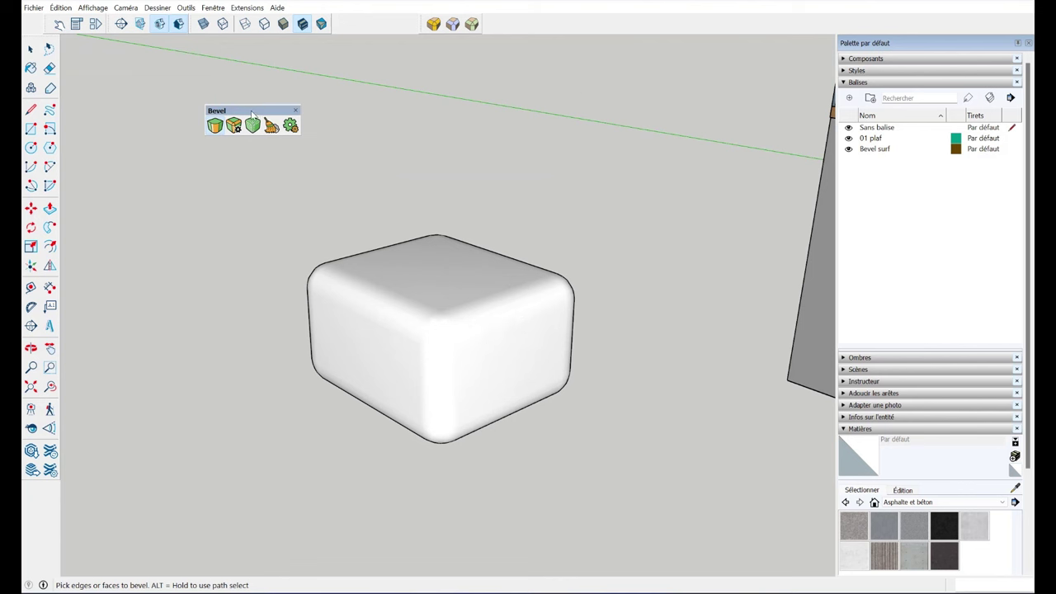
pyautogui.moveTo(252, 111); pyautogui.dragTo(285, 138)
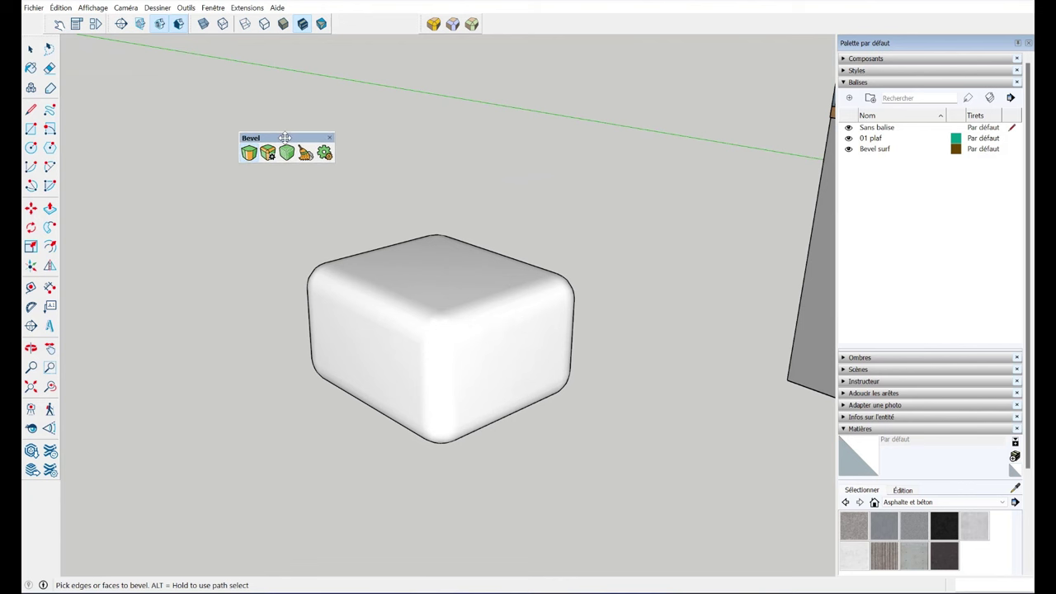
pyautogui.moveTo(285, 138); pyautogui.dragTo(315, 140)
# Undo the rounding, make the box a group, and add a 4-segment, 50.5 mm live bevel
pyautogui.moveTo(545, 301)
pyautogui.mouseDown(button='middle')
pyautogui.moveTo(504, 295)
pyautogui.moveTo(504, 307)
pyautogui.mouseUp(button='middle')
pyautogui.hotkey('ctrl', 'z')
pyautogui.press('space')
pyautogui.tripleClick(505, 306)
pyautogui.rightClick(503, 305)
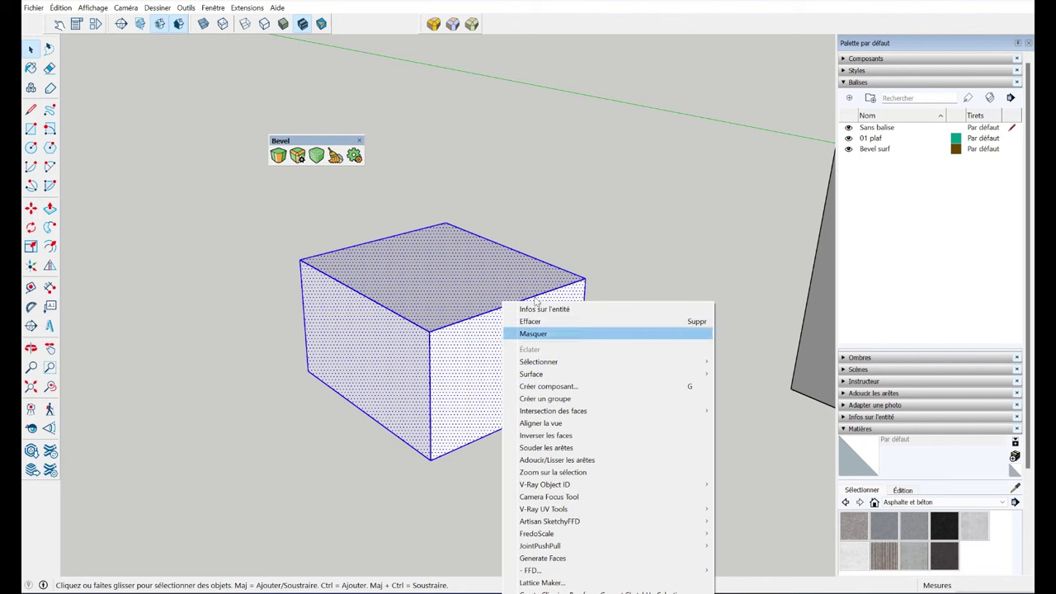
pyautogui.click(577, 400)
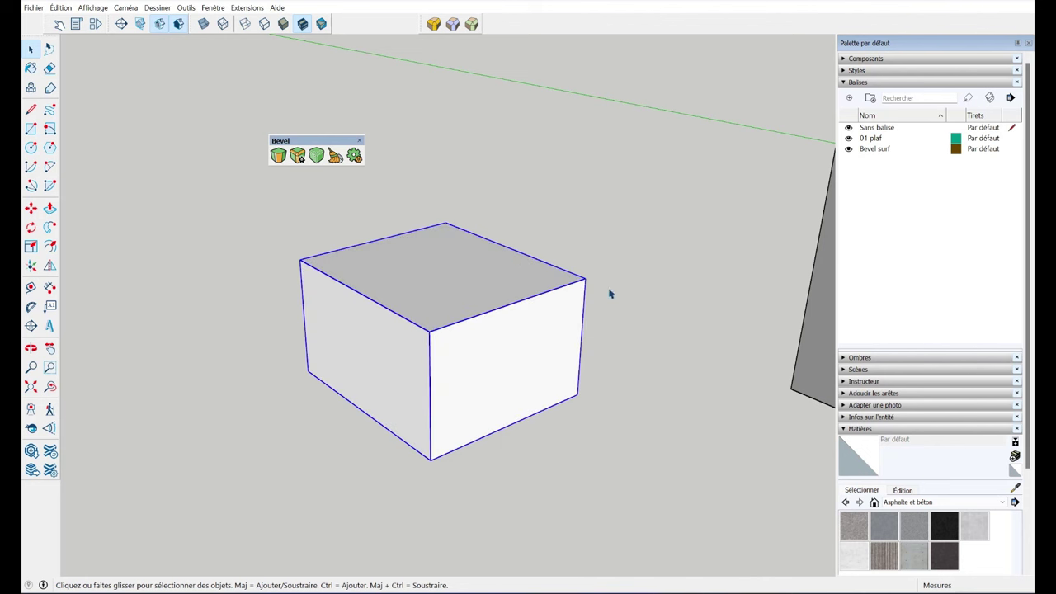
pyautogui.click(303, 159)
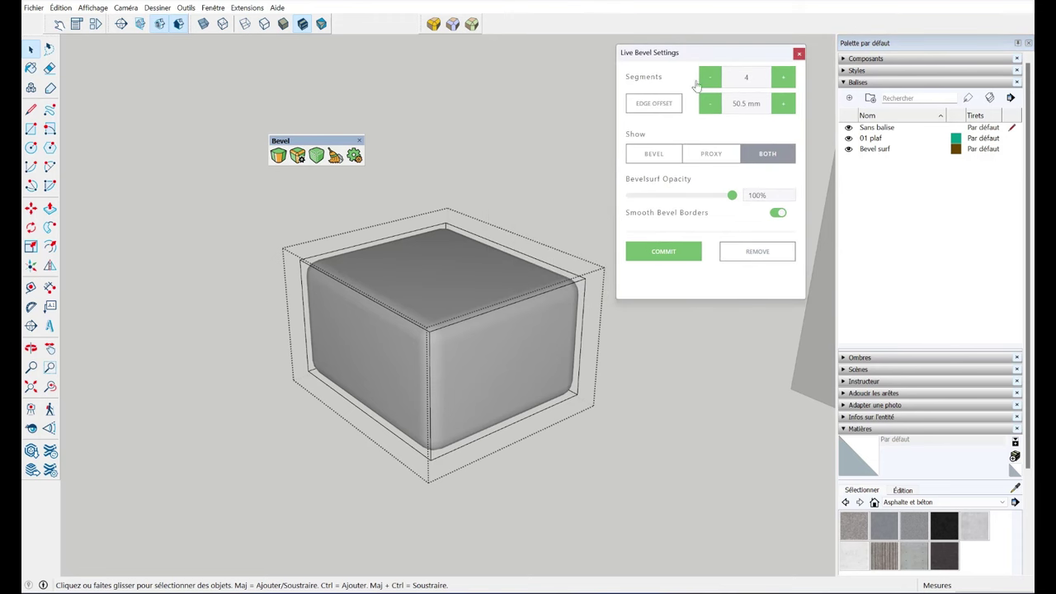
# Set the live bevel to 1 segment and a 25 mm edge offset
pyautogui.tripleClick(708, 82)
pyautogui.scroll(3, 471, 325)
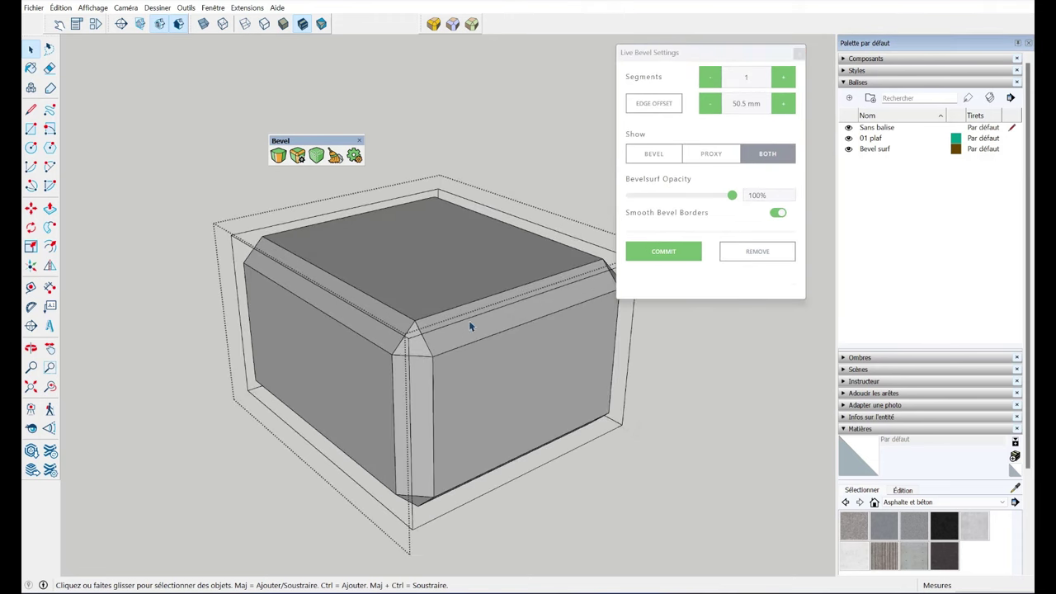
pyautogui.scroll(2, 488, 321)
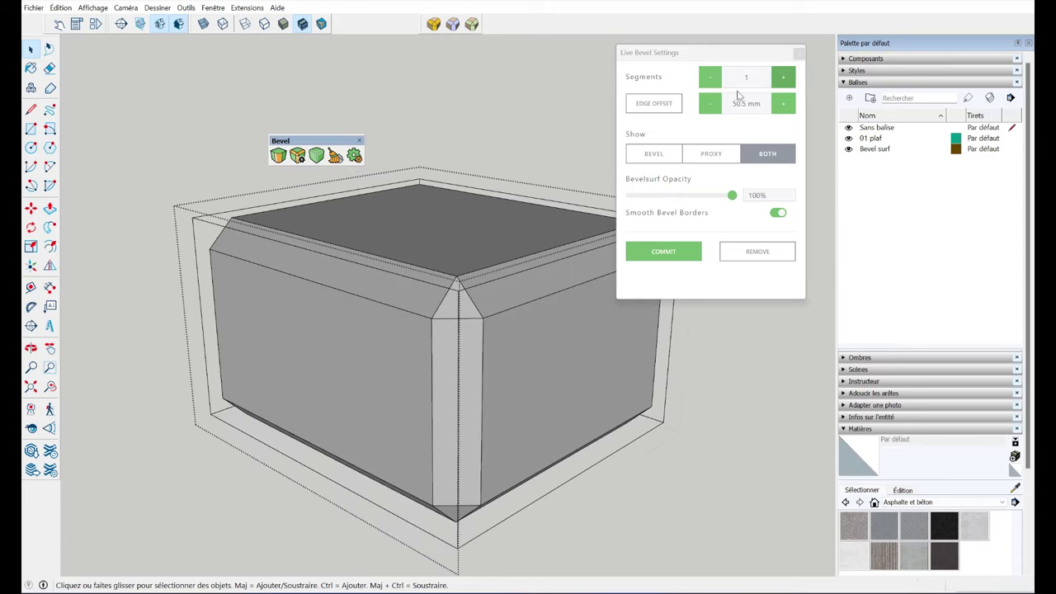
pyautogui.scroll(-4, 742, 101)
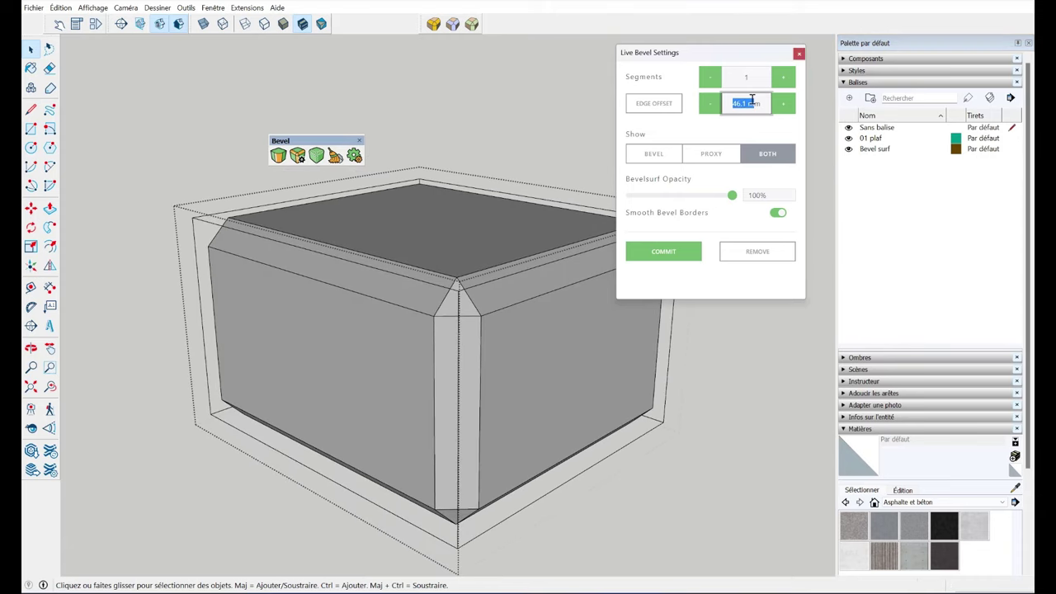
pyautogui.write('25000')
pyautogui.press('Return')
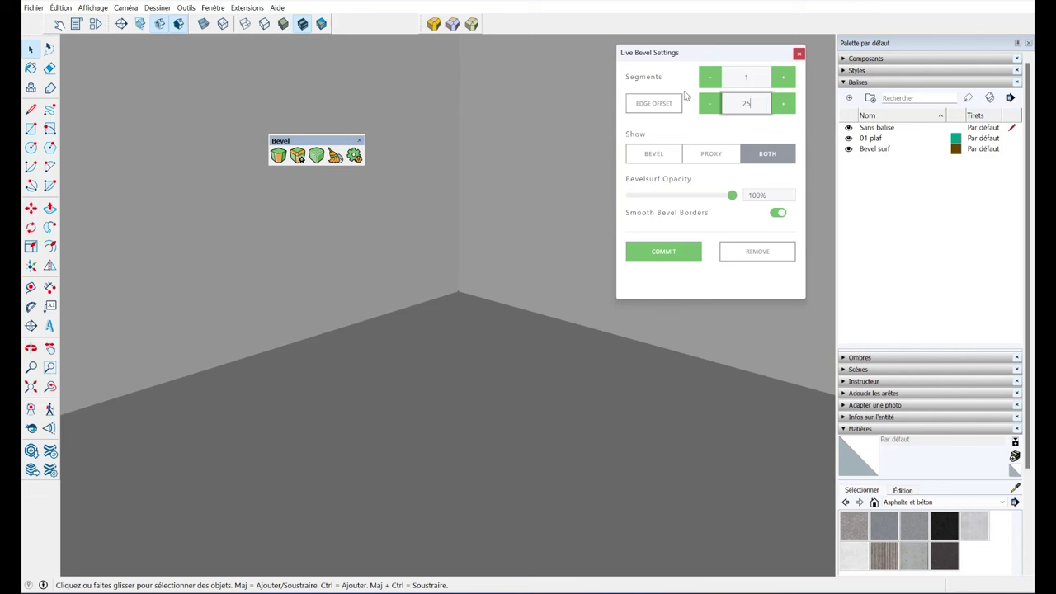
pyautogui.press('Return')
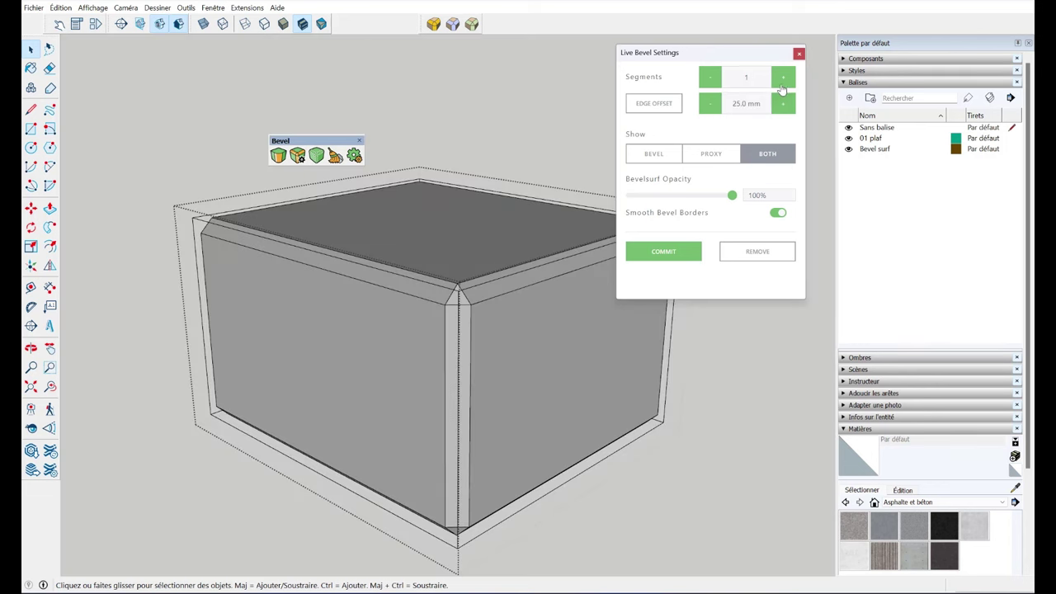
# Set the segments to 4 and commit the 25 mm bevel on the box
pyautogui.scroll(7, 781, 83)
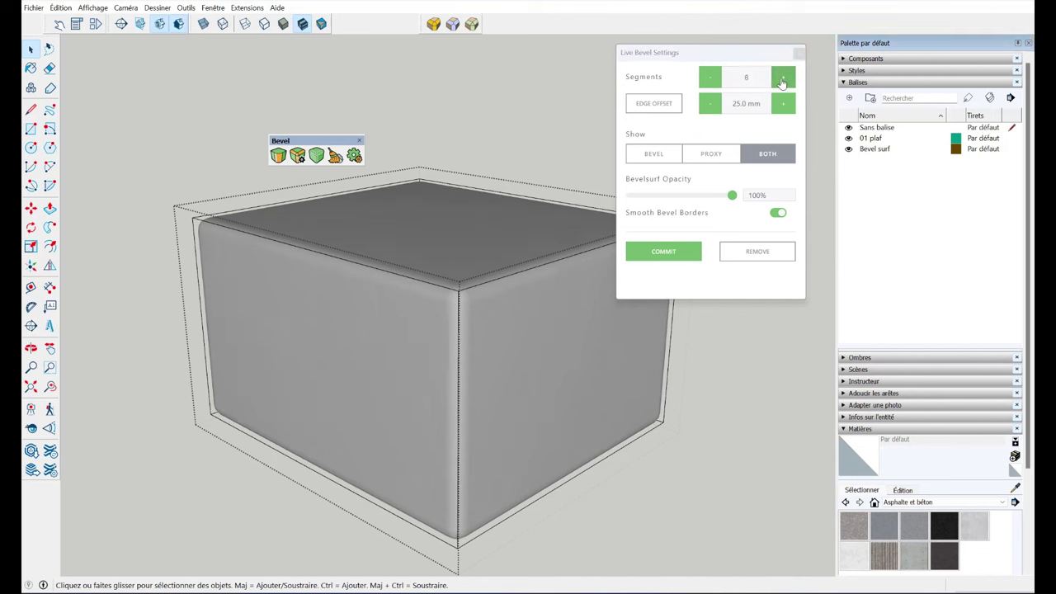
pyautogui.scroll(-4, 710, 80)
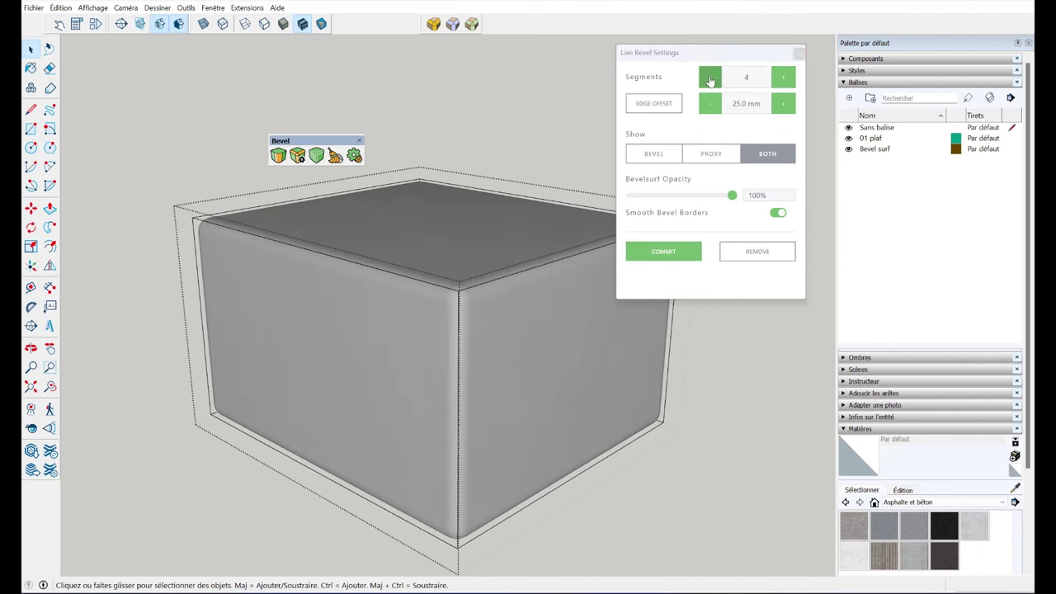
pyautogui.click(670, 256)
pyautogui.moveTo(755, 264)
pyautogui.mouseDown(button='middle')
pyautogui.moveTo(528, 177)
pyautogui.moveTo(704, 278)
pyautogui.mouseUp(button='middle')
pyautogui.moveTo(308, 141)
pyautogui.mouseDown()
pyautogui.moveTo(671, 96)
pyautogui.moveTo(672, 78)
pyautogui.mouseUp()
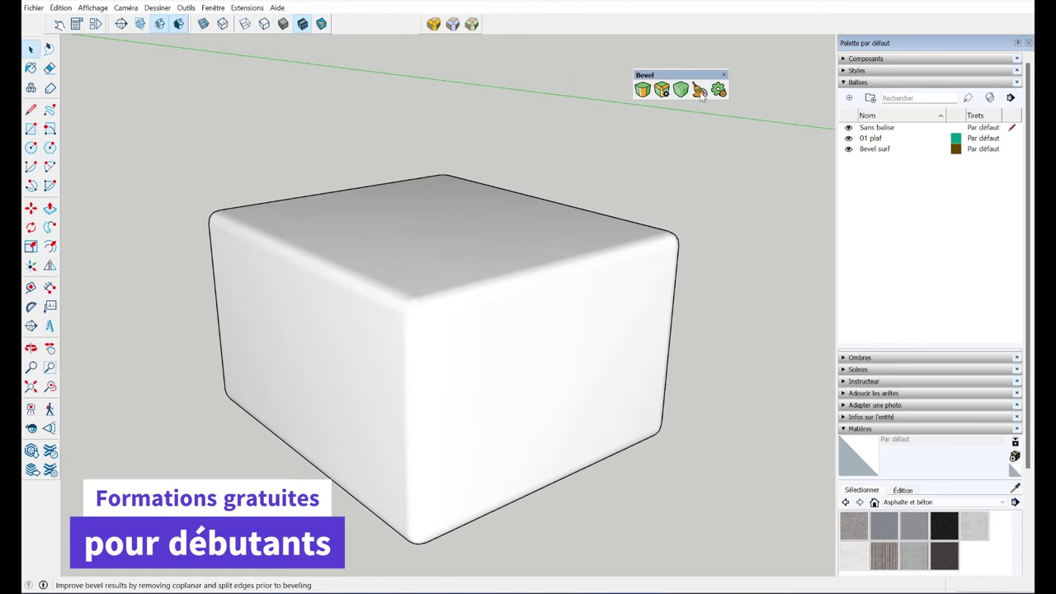
pyautogui.click(665, 96)
# Select the box and float the Round Corner toolbar beside the view
pyautogui.press('space')
pyautogui.click(483, 276)
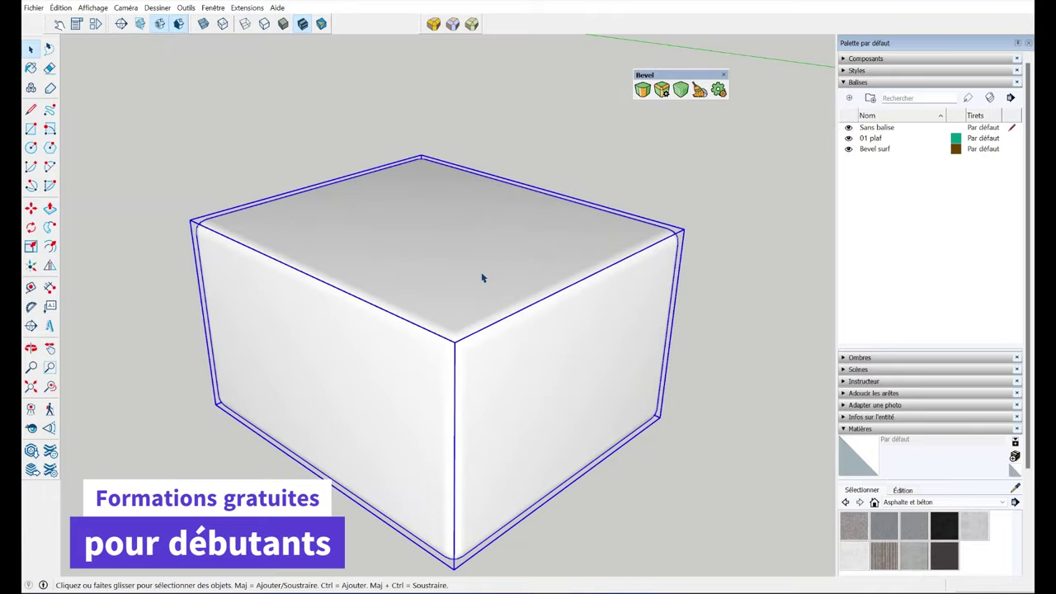
pyautogui.scroll(-2, 484, 278)
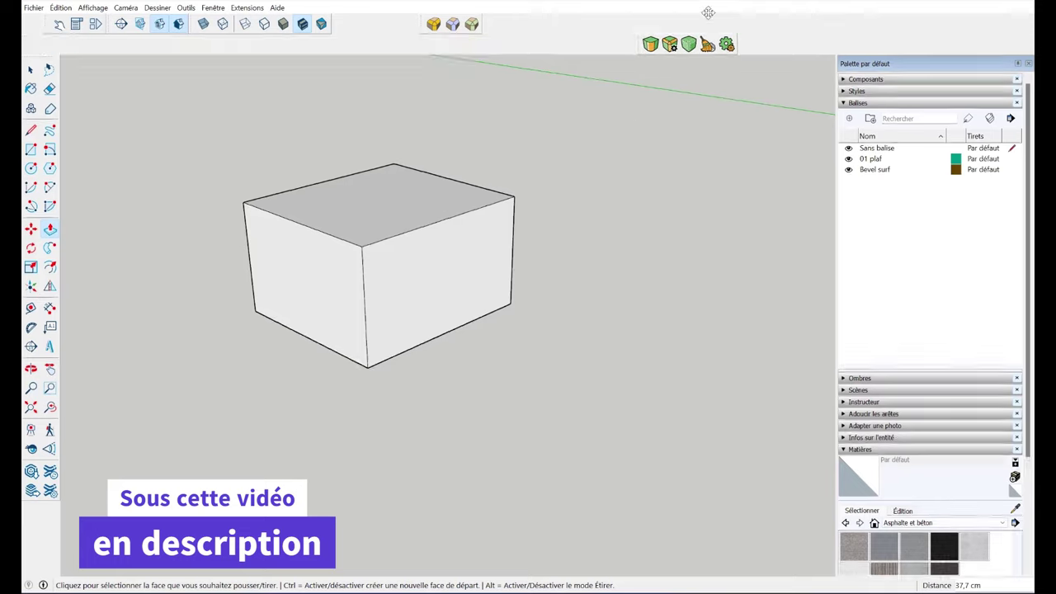
pyautogui.moveTo(421, 22); pyautogui.dragTo(592, 124)
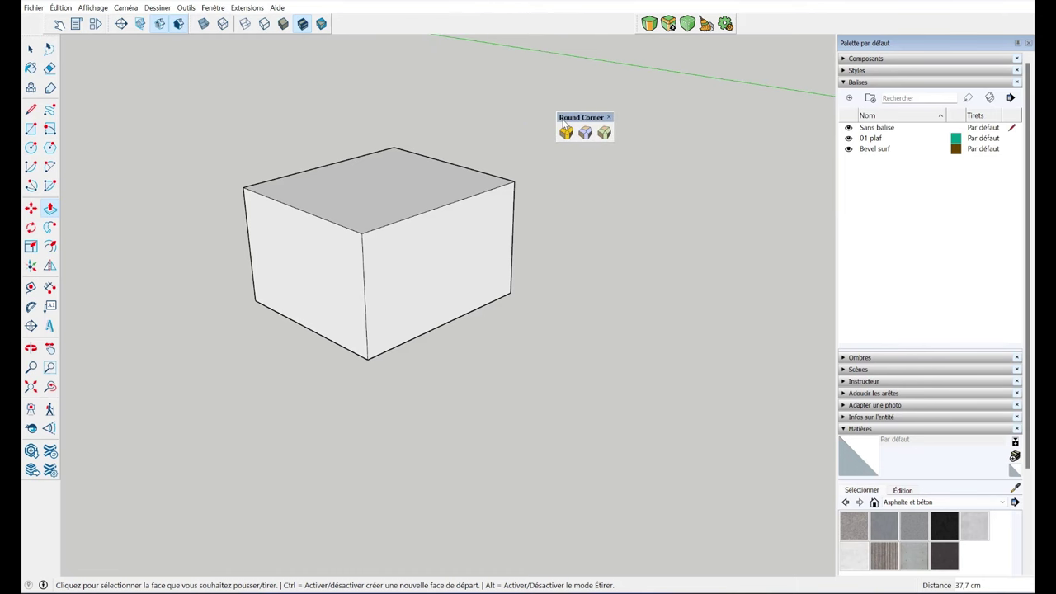
# Select the box's top face with its edges and position the Round Corner palette
pyautogui.moveTo(497, 192)
pyautogui.mouseDown(button='middle')
pyautogui.moveTo(538, 205)
pyautogui.moveTo(472, 268)
pyautogui.mouseUp(button='middle')
pyautogui.press('space')
pyautogui.doubleClick(463, 266)
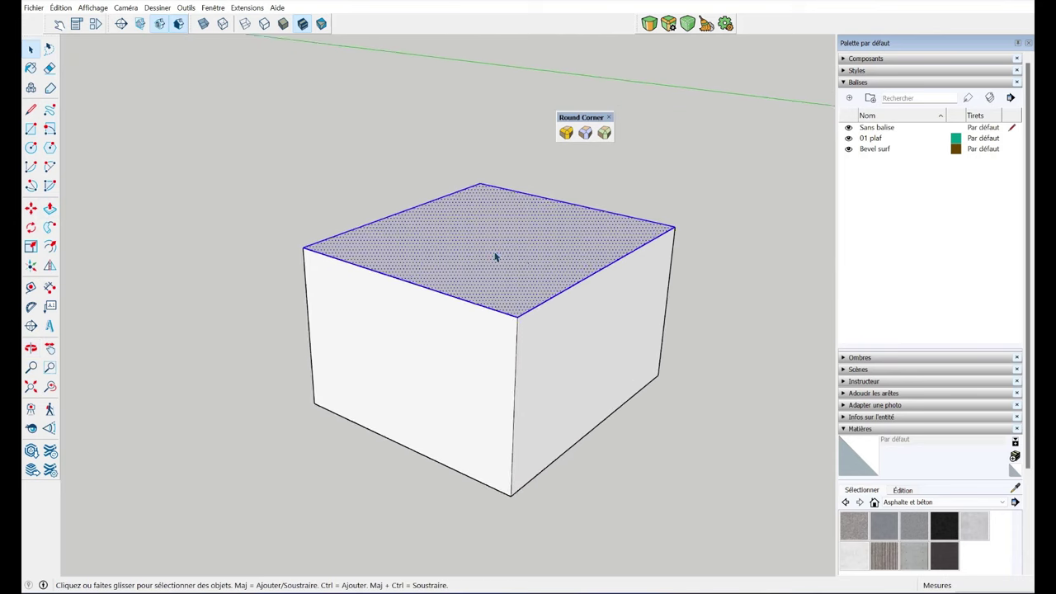
pyautogui.scroll(5, 495, 255)
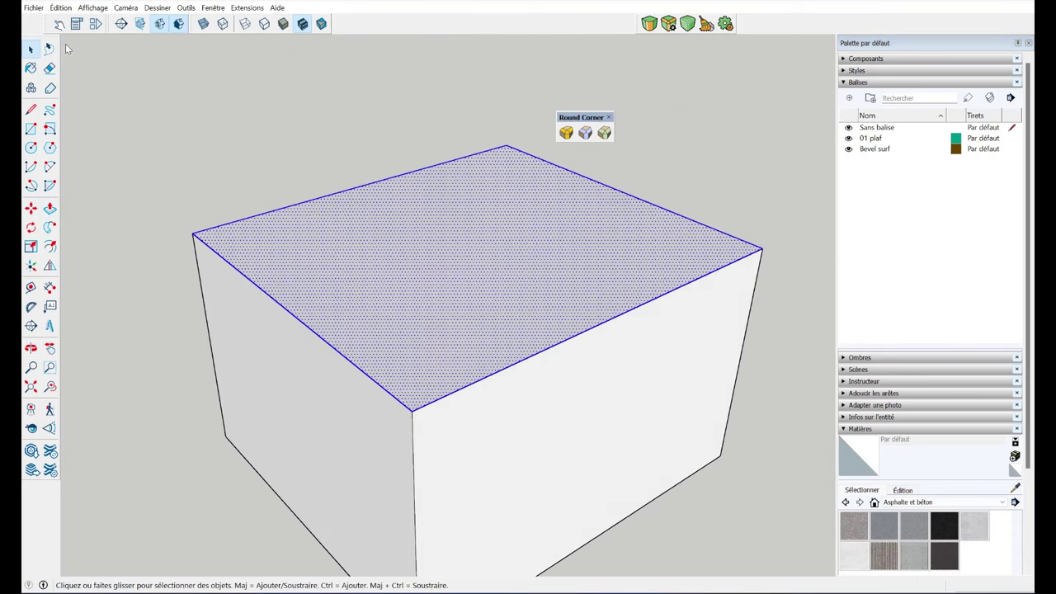
pyautogui.moveTo(577, 108); pyautogui.dragTo(597, 77)
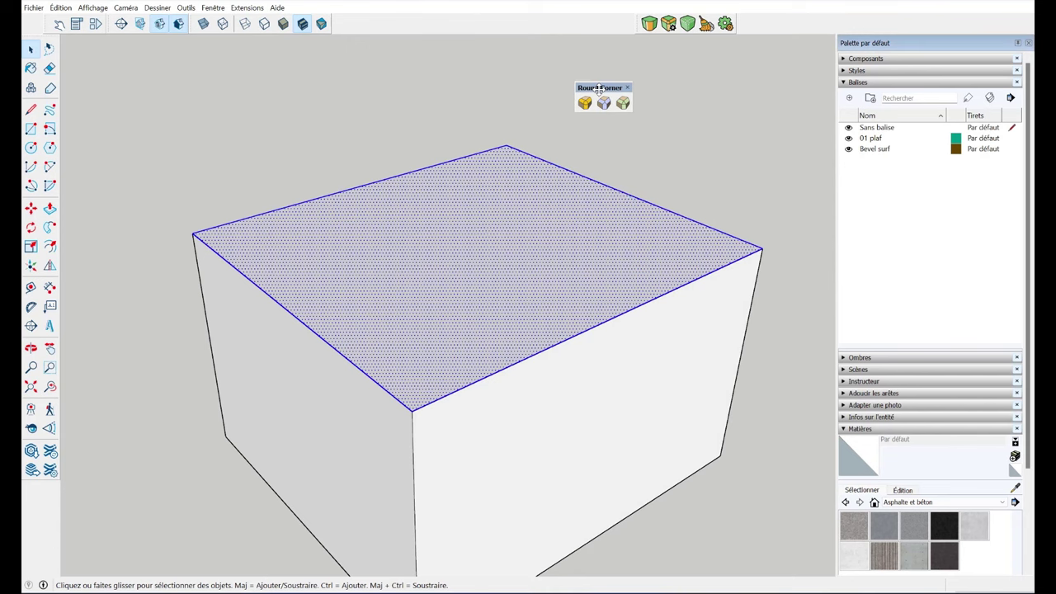
pyautogui.moveTo(668, 221)
pyautogui.mouseDown(button='middle')
pyautogui.moveTo(726, 176)
pyautogui.moveTo(732, 191)
pyautogui.mouseUp(button='middle')
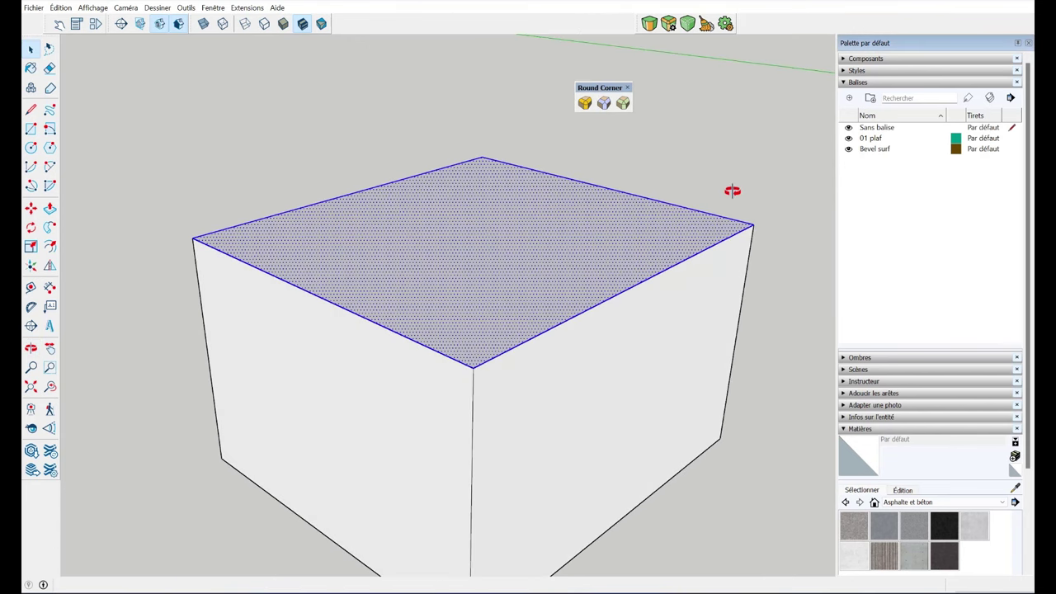
pyautogui.moveTo(613, 90); pyautogui.dragTo(693, 99)
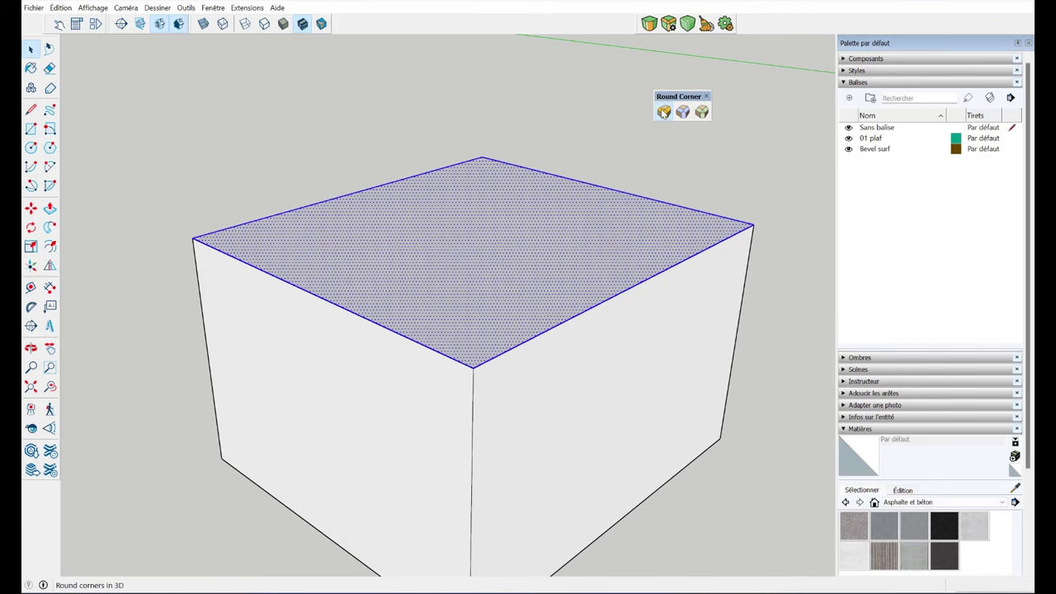
# Round the box's four top edges with Round Corner at a 5,0 cm offset
pyautogui.click(664, 112)
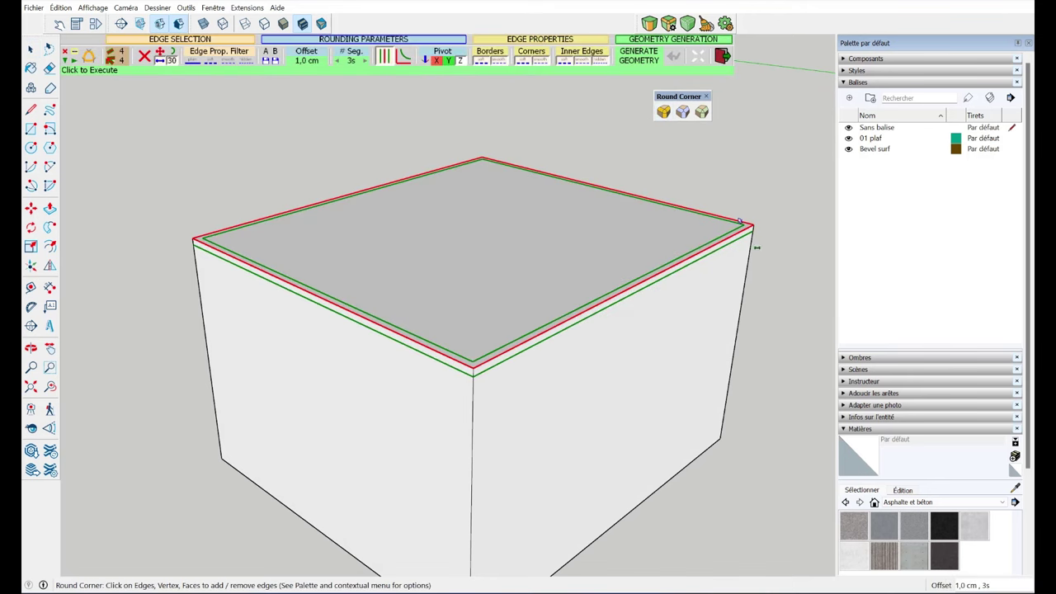
pyautogui.press('space')
pyautogui.doubleClick(545, 252)
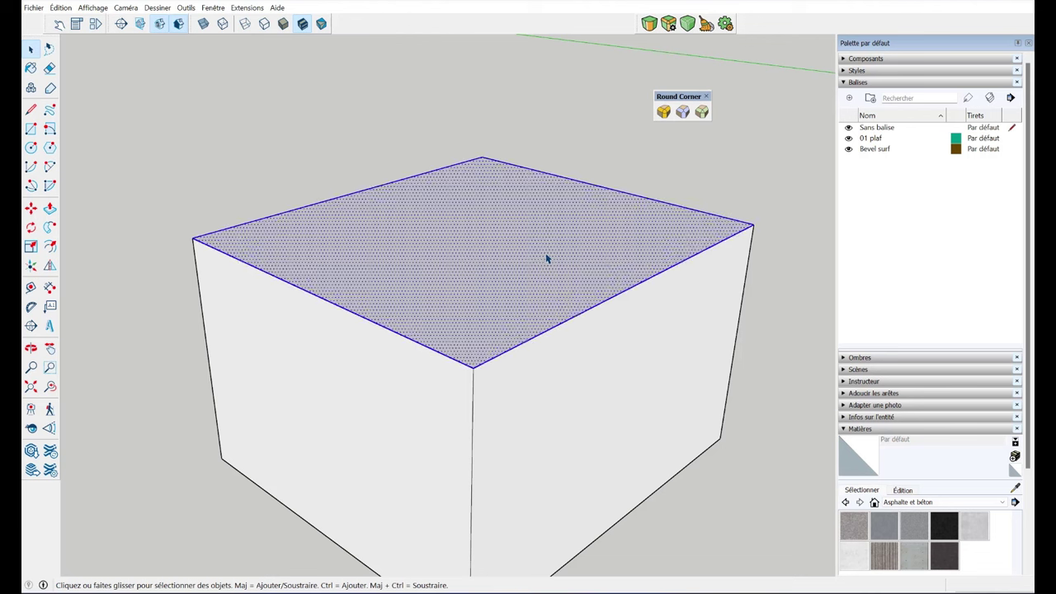
pyautogui.keyDown('shift'); pyautogui.click(540, 260); pyautogui.keyUp('shift')
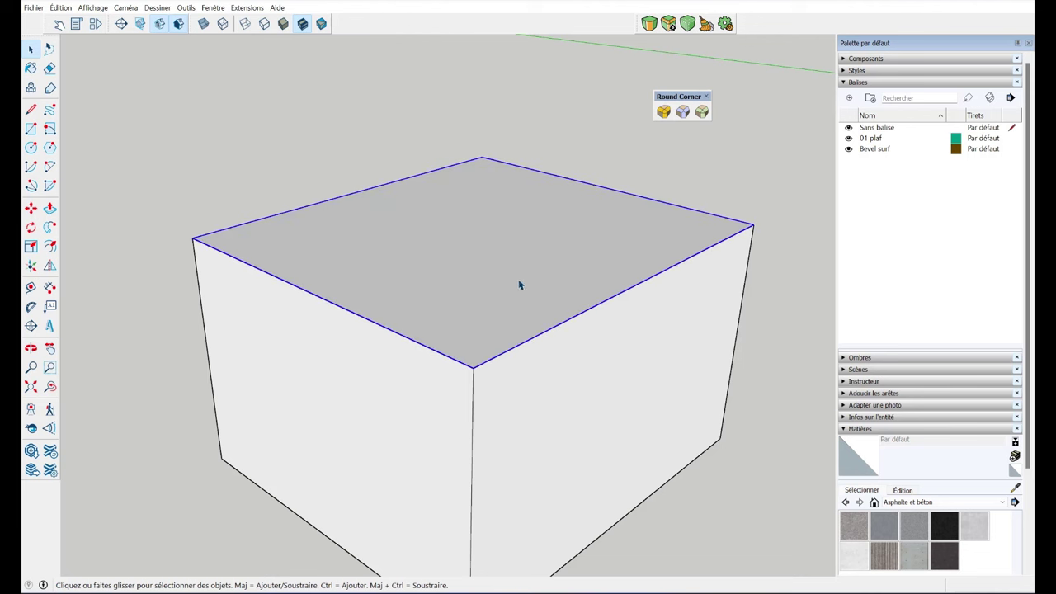
pyautogui.click(664, 113)
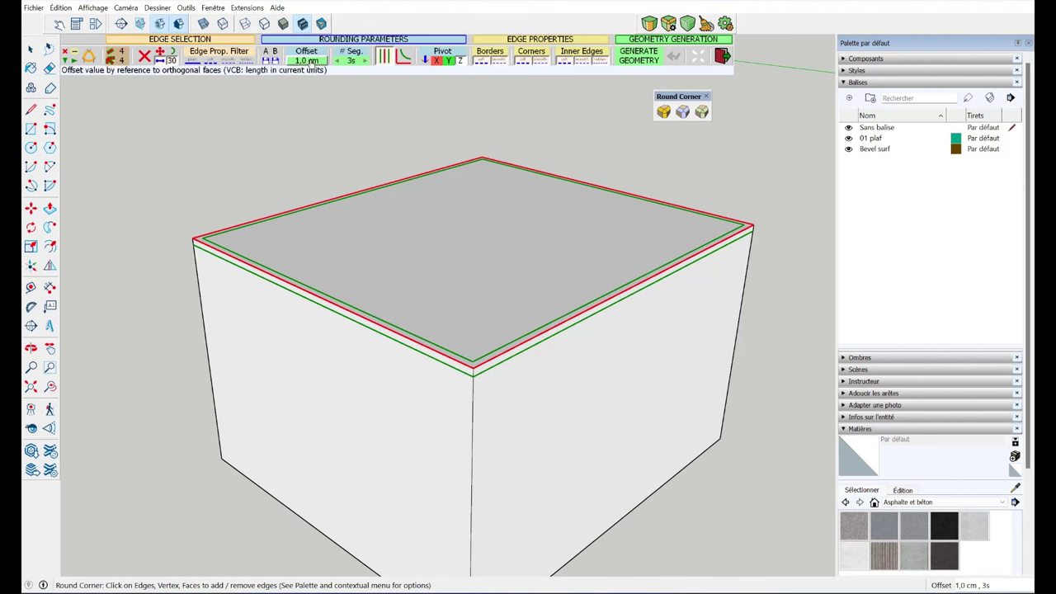
pyautogui.click(313, 65)
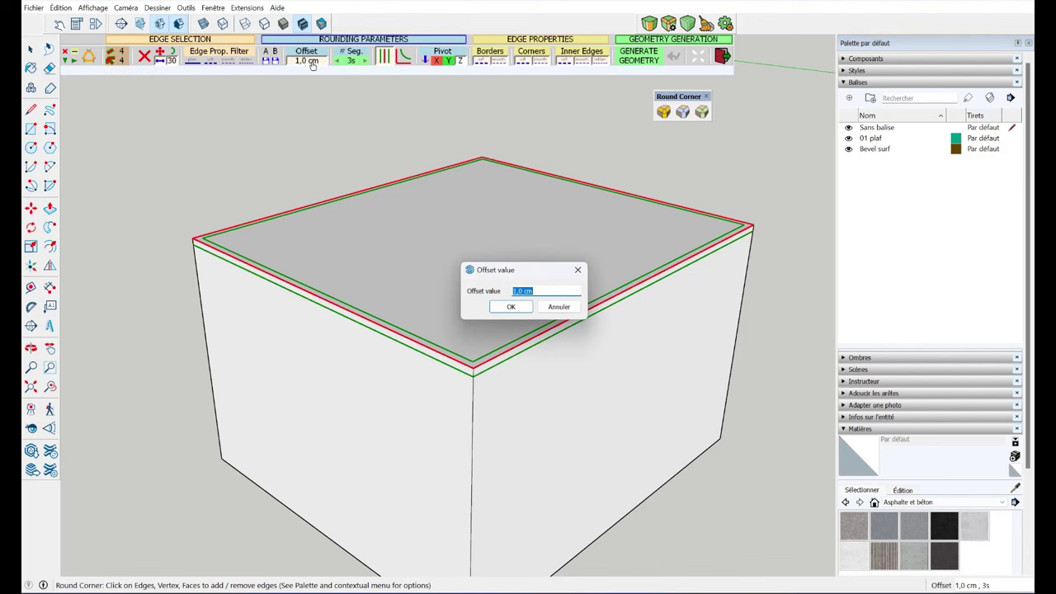
pyautogui.press('Return')
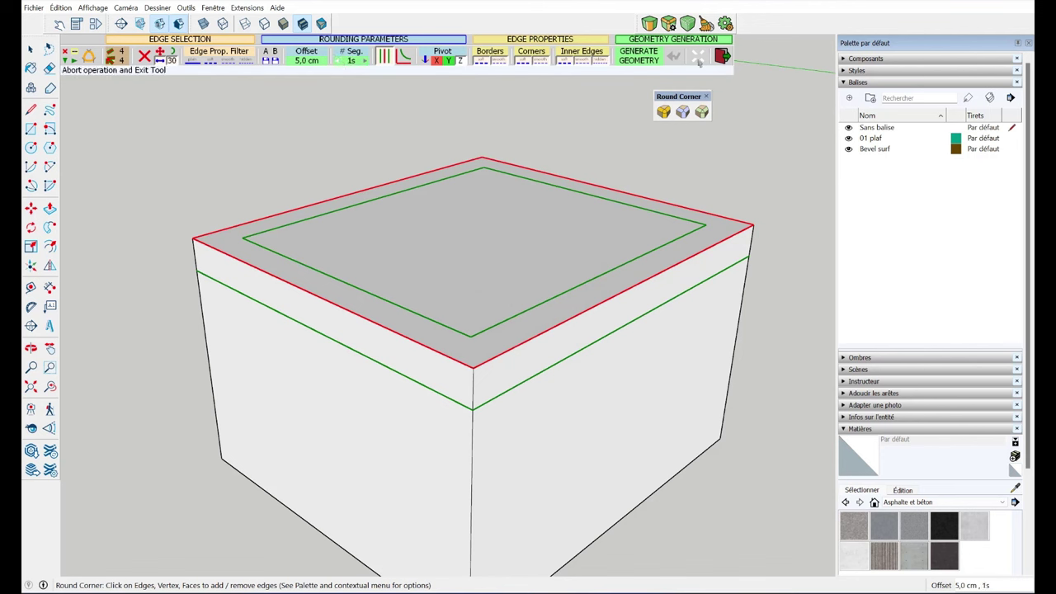
pyautogui.click(642, 59)
pyautogui.moveTo(627, 262); pyautogui.dragTo(821, 131, button='middle')
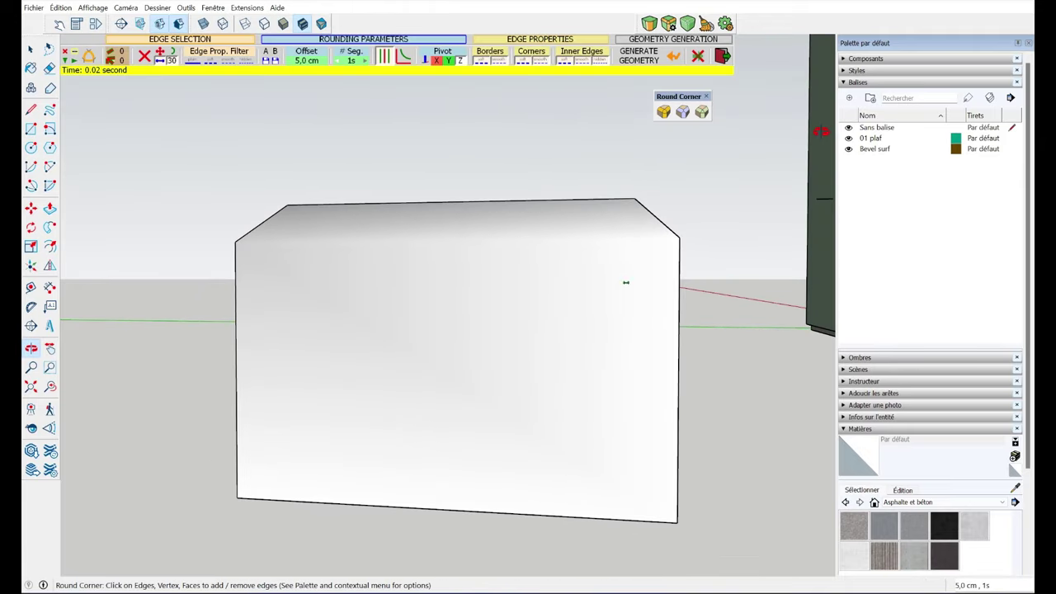
# Regenerate the rounded top edges with more segments, then undo them
pyautogui.click(684, 224)
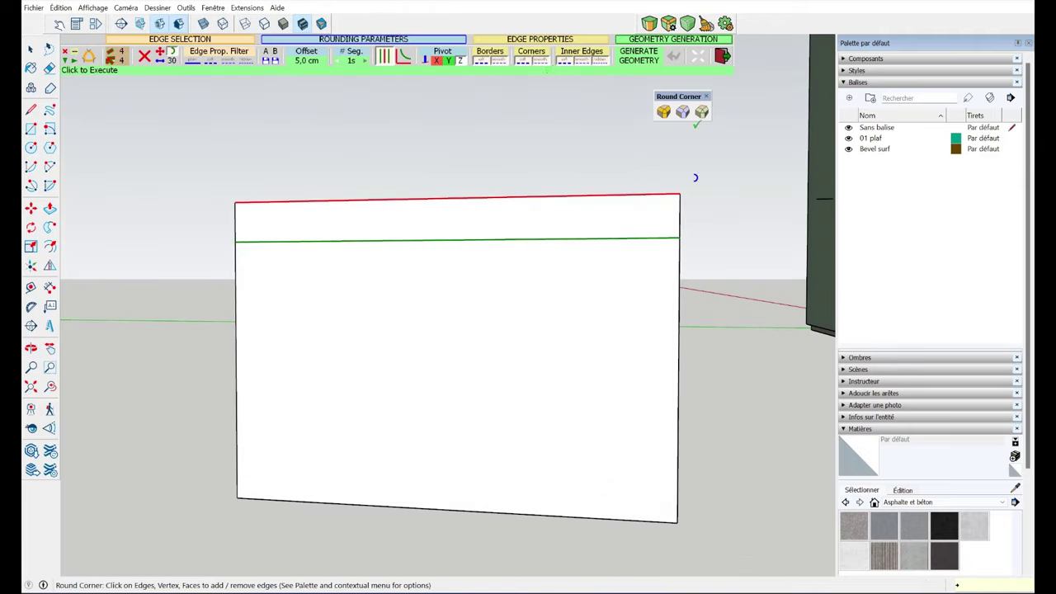
pyautogui.doubleClick(365, 63)
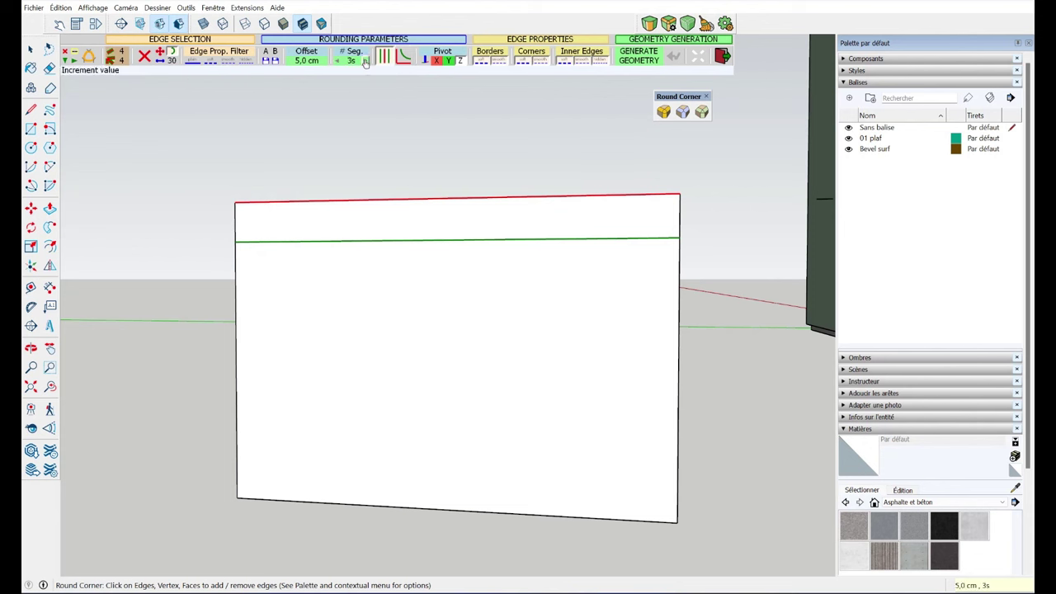
pyautogui.click(637, 59)
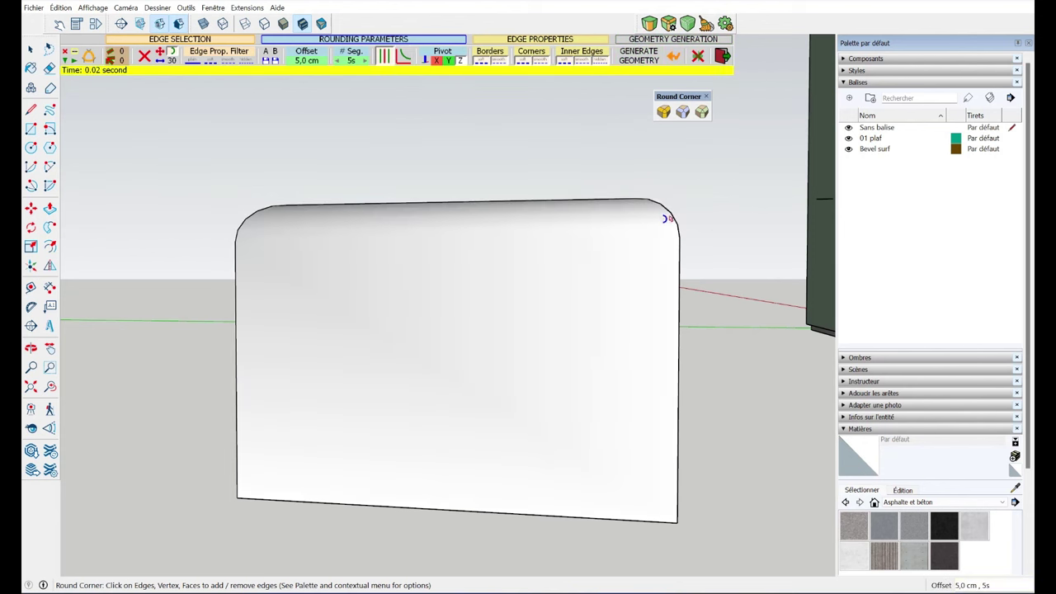
pyautogui.moveTo(667, 219)
pyautogui.mouseDown(button='middle')
pyautogui.moveTo(676, 278)
pyautogui.moveTo(500, 372)
pyautogui.mouseUp(button='middle')
pyautogui.hotkey('ctrl', 'z')
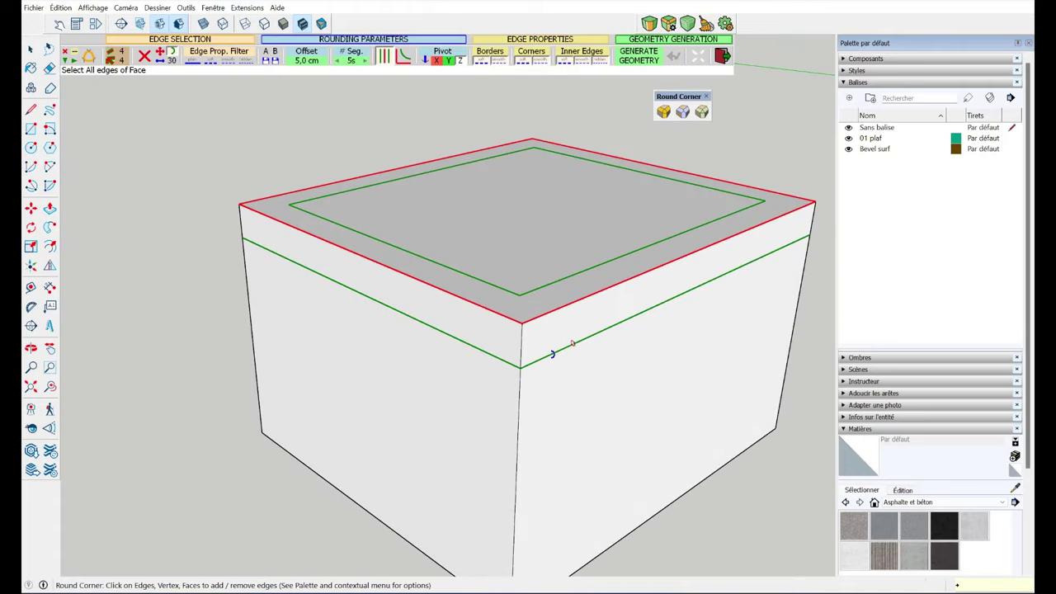
# Round the top edges once more, then undo everything back to the flat square
pyautogui.press('space')
pyautogui.click(575, 309)
pyautogui.click(573, 304)
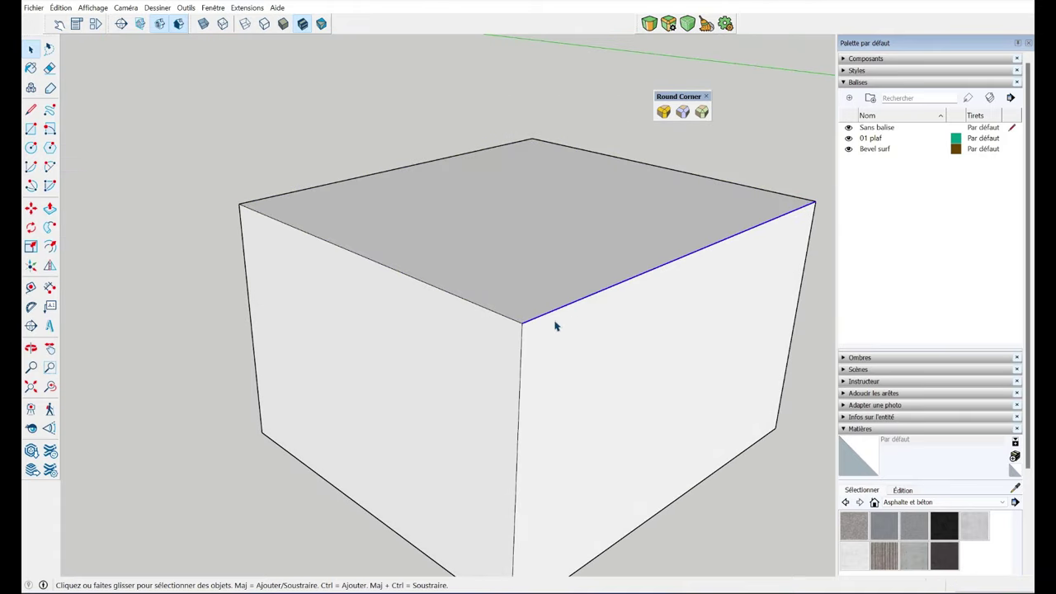
pyautogui.click(664, 112)
pyautogui.click(640, 58)
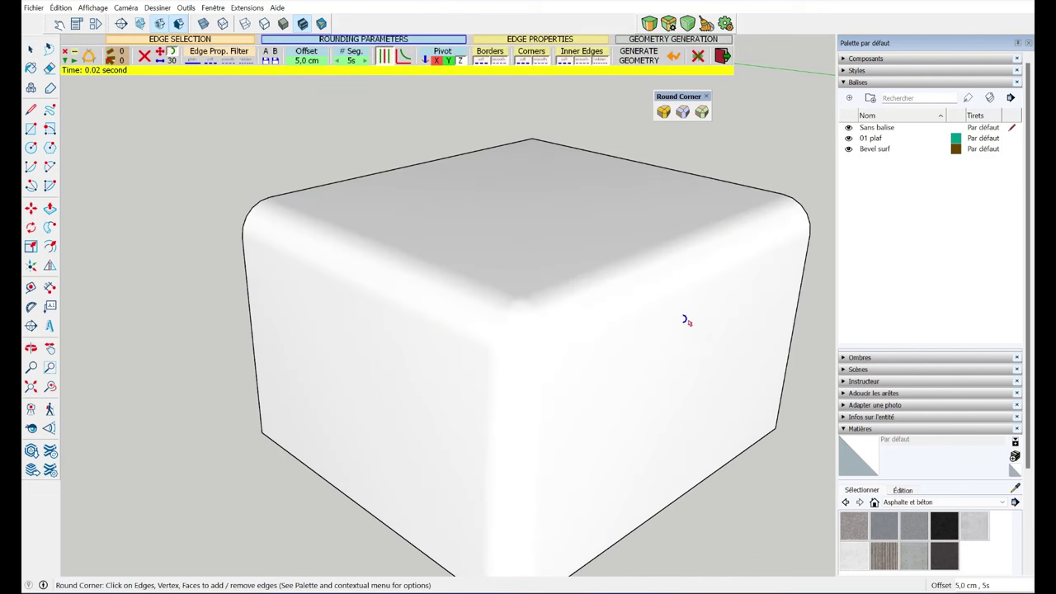
pyautogui.moveTo(685, 320)
pyautogui.mouseDown(button='middle')
pyautogui.moveTo(613, 252)
pyautogui.moveTo(721, 327)
pyautogui.mouseUp(button='middle')
pyautogui.hotkey('ctrl', 'z')
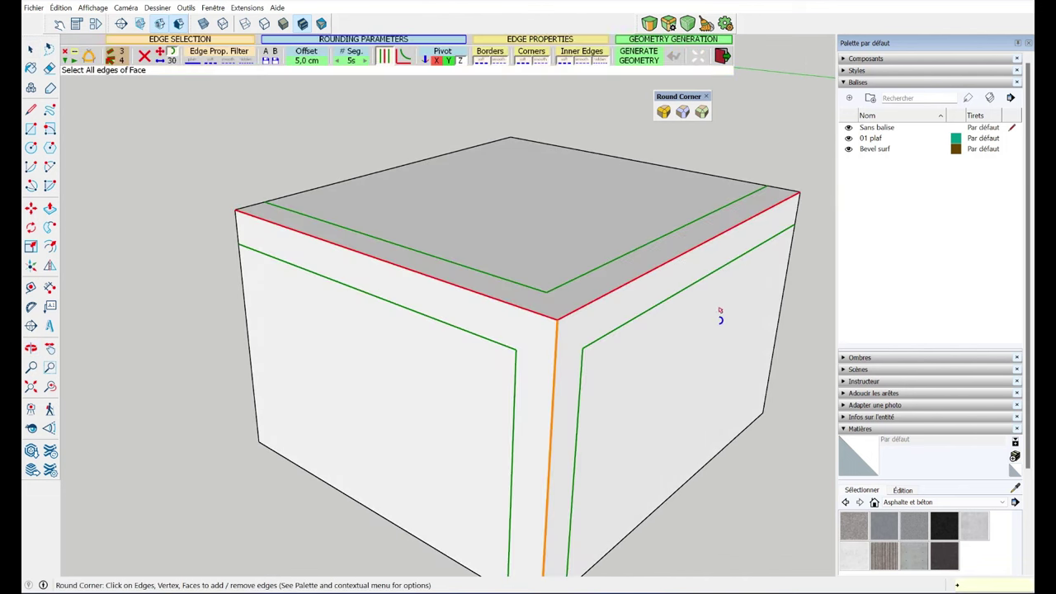
pyautogui.hotkey('ctrl', 'z')
pyautogui.press('space')
# Push/Pull the flat square up into a box beside the cabinet
pyautogui.scroll(-5, 652, 363)
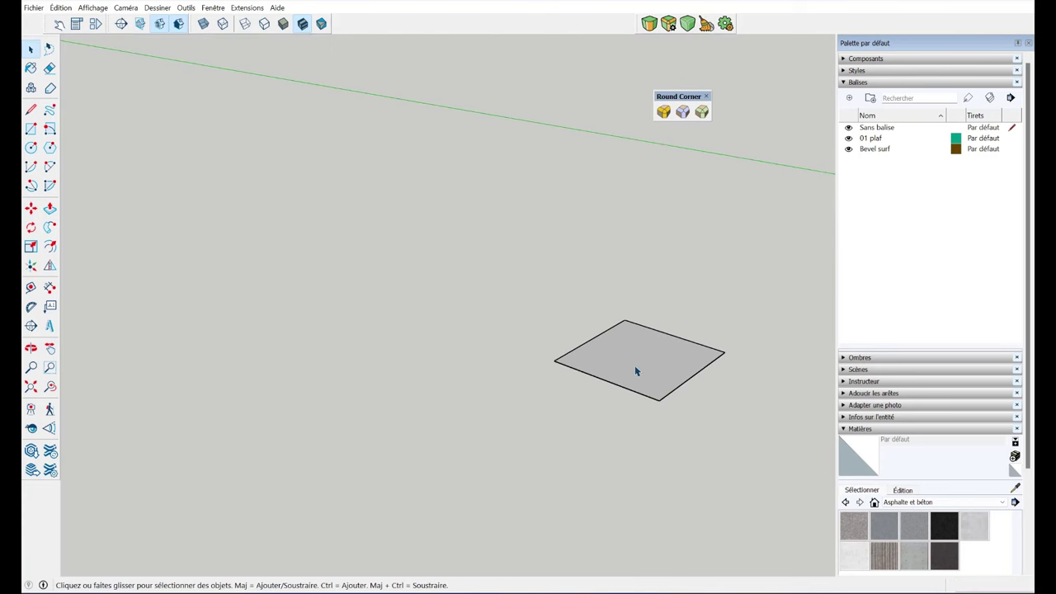
pyautogui.press('p')
pyautogui.click(635, 369)
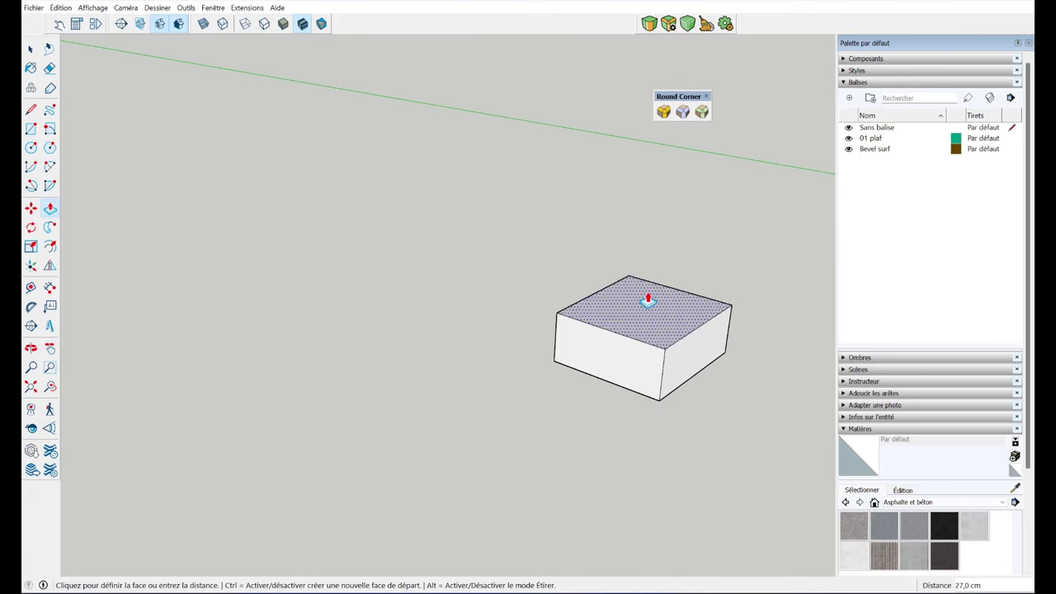
pyautogui.moveTo(683, 300)
pyautogui.mouseDown(button='middle')
pyautogui.moveTo(375, 323)
pyautogui.moveTo(302, 314)
pyautogui.mouseUp(button='middle')
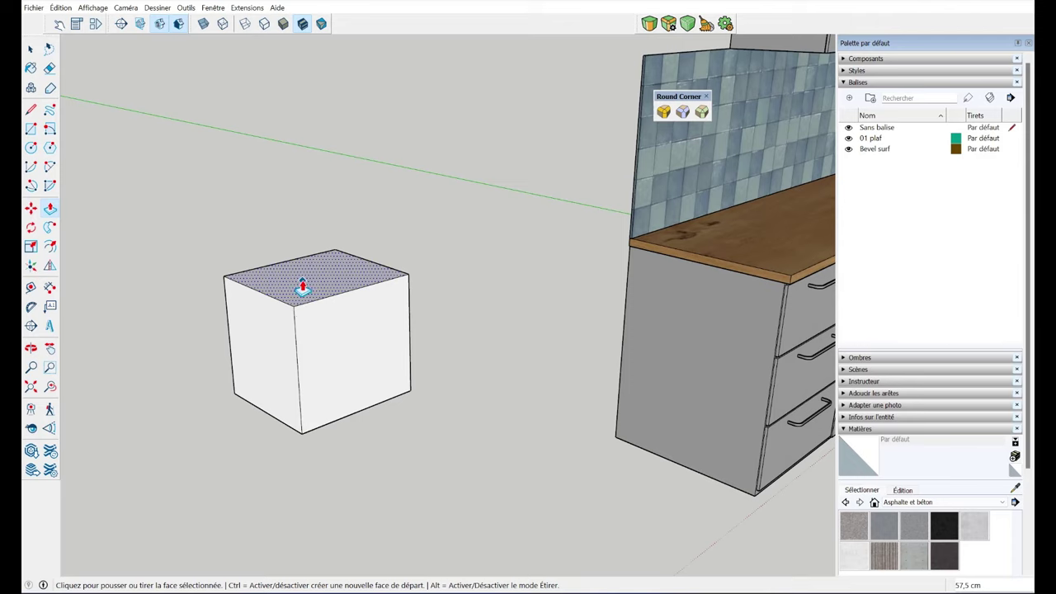
pyautogui.scroll(3, 303, 286)
# Dock the Round Corner toolbar and push the box's top face down to shorten it
pyautogui.moveTo(669, 97); pyautogui.dragTo(558, 10)
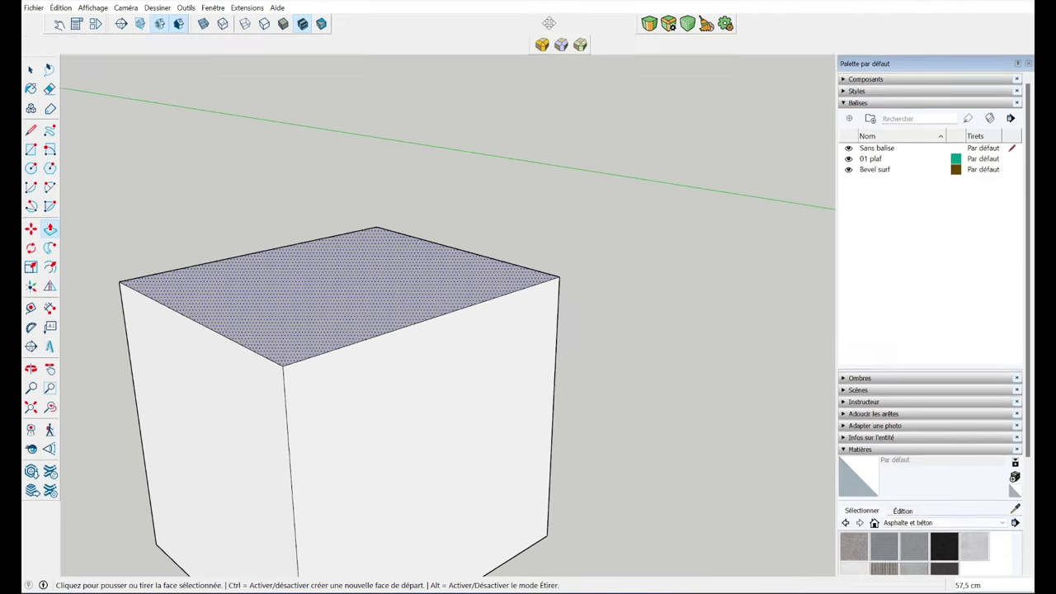
pyautogui.moveTo(425, 243)
pyautogui.mouseDown(button='middle')
pyautogui.moveTo(519, 217)
pyautogui.moveTo(648, 108)
pyautogui.mouseUp(button='middle')
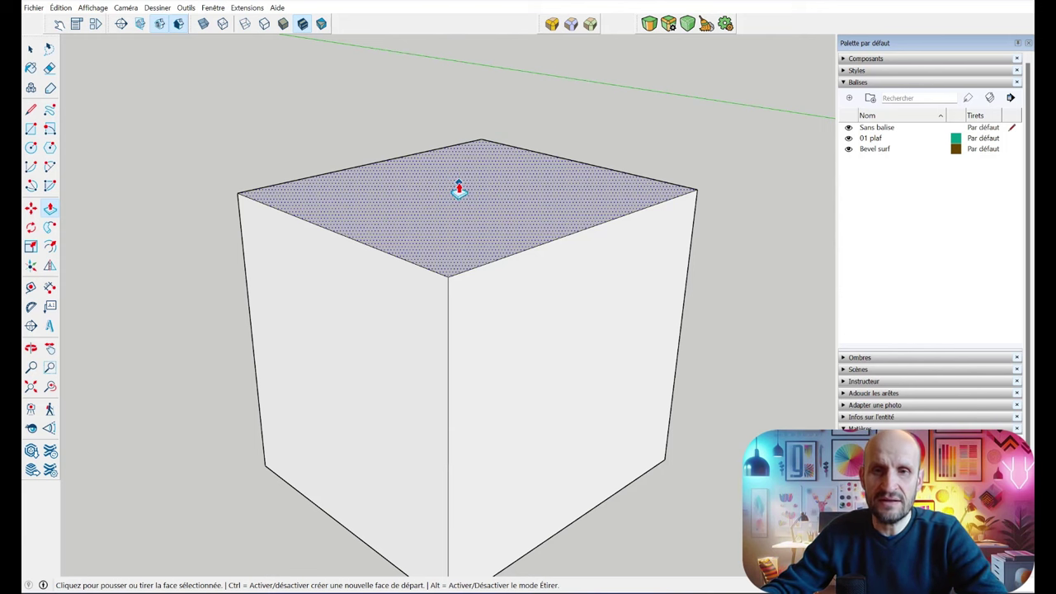
pyautogui.moveTo(460, 184); pyautogui.dragTo(469, 302)
pyautogui.moveTo(470, 302)
pyautogui.mouseDown(button='middle')
pyautogui.moveTo(514, 134)
pyautogui.moveTo(550, 217)
pyautogui.moveTo(533, 135)
pyautogui.mouseUp(button='middle')
# Draw a quarter-arc profile across one top corner of the box with the 2-Point Arc tool
pyautogui.press('space')
pyautogui.click(477, 235)
pyautogui.tripleClick(477, 235)
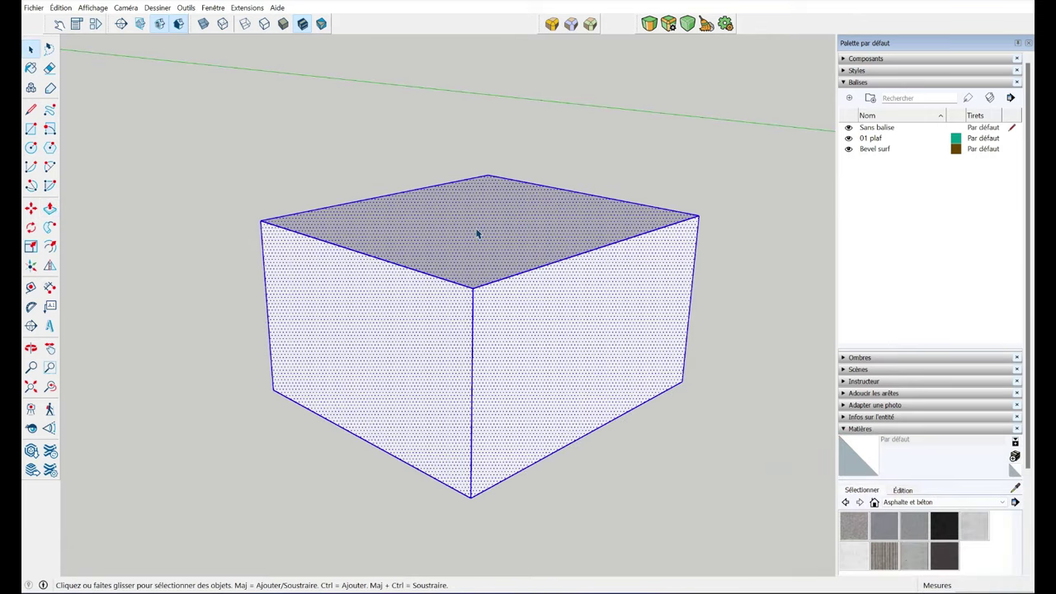
pyautogui.moveTo(477, 235)
pyautogui.mouseDown(button='middle')
pyautogui.moveTo(493, 245)
pyautogui.moveTo(715, 198)
pyautogui.mouseUp(button='middle')
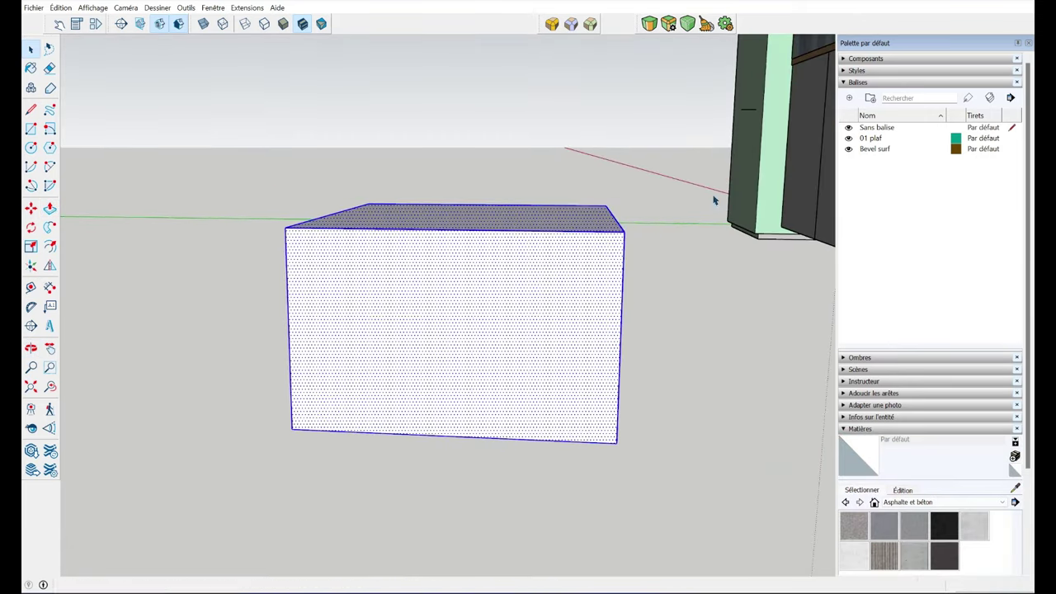
pyautogui.click(50, 167)
pyautogui.scroll(3, 632, 229)
pyautogui.scroll(-2, 627, 231)
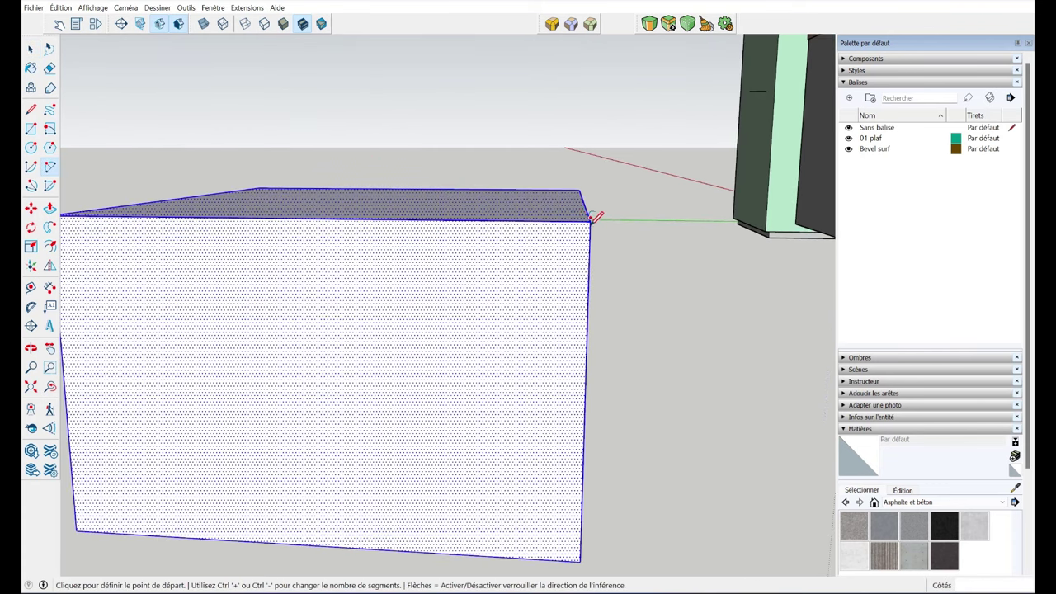
pyautogui.click(546, 221)
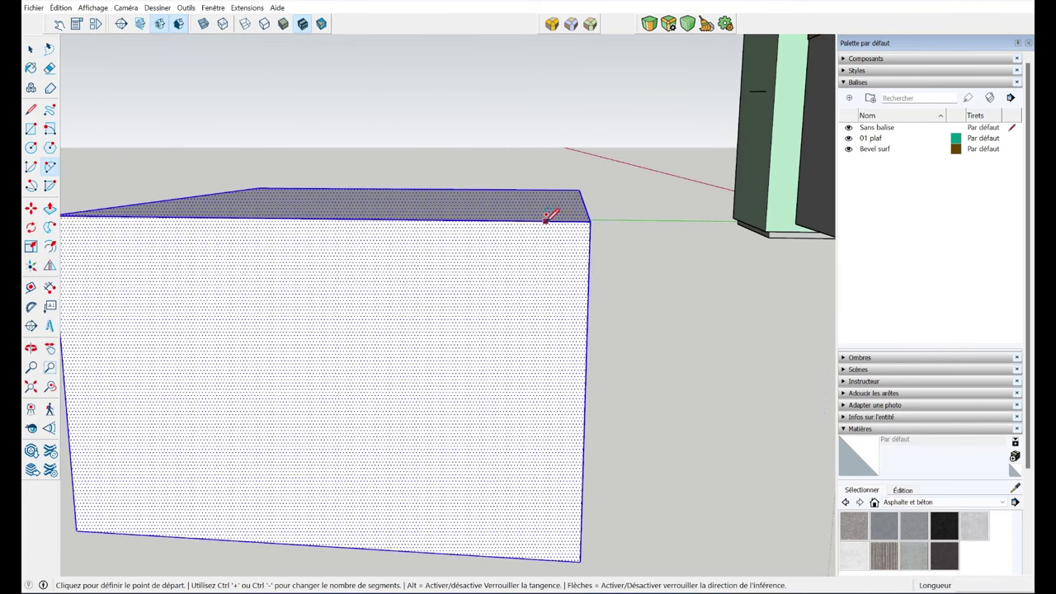
pyautogui.click(590, 264)
pyautogui.click(643, 233)
# Select the top face's edges as the path and sweep the arc around them with Follow Me
pyautogui.press('space')
pyautogui.moveTo(594, 252); pyautogui.dragTo(536, 231, button='middle')
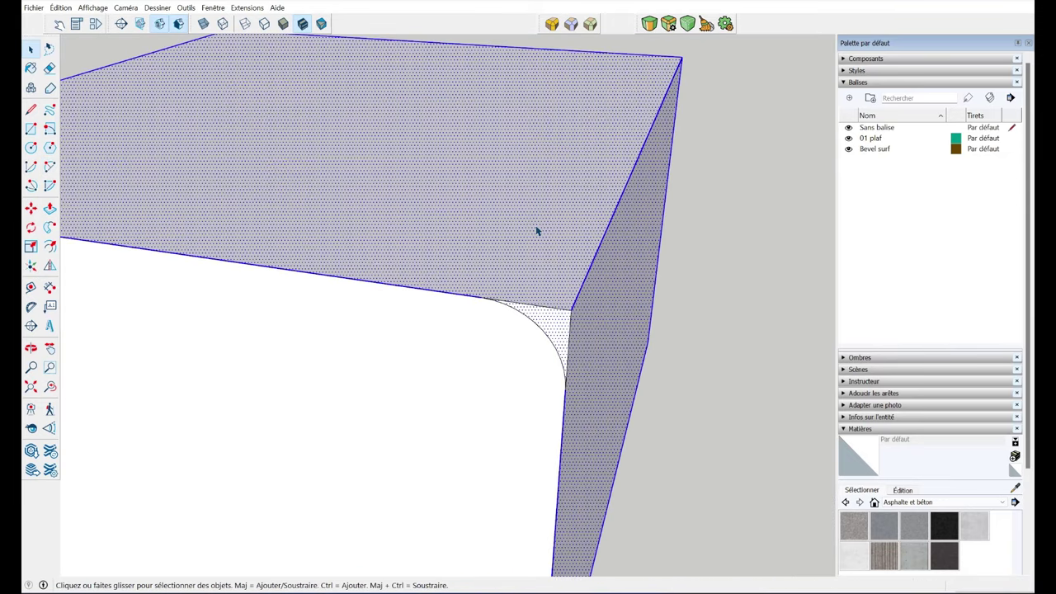
pyautogui.click(536, 231)
pyautogui.keyDown('shift'); pyautogui.click(552, 304); pyautogui.keyUp('shift')
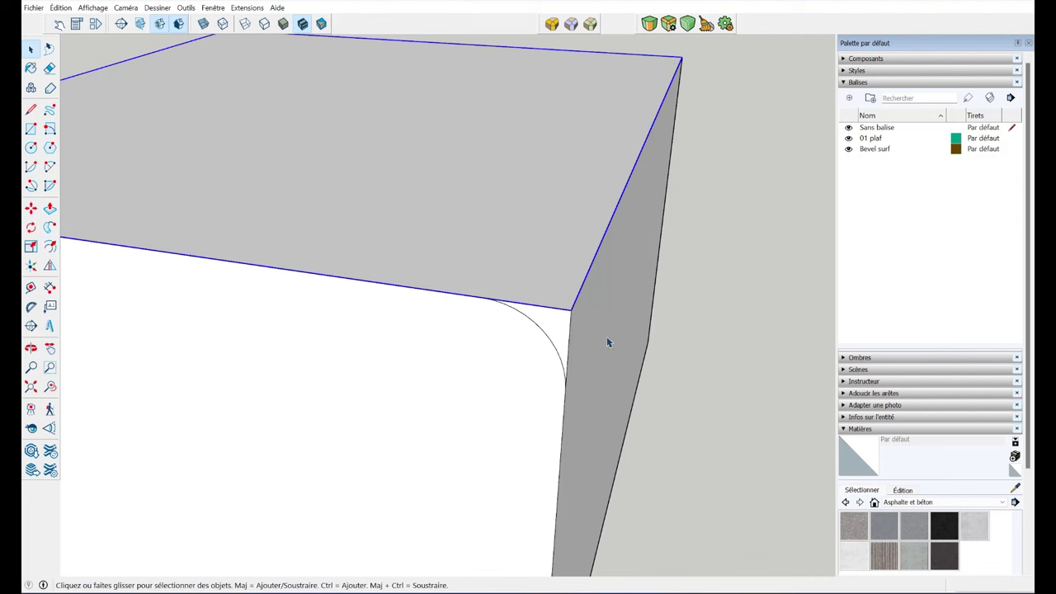
pyautogui.scroll(-3, 471, 207)
pyautogui.scroll(-2, 471, 207)
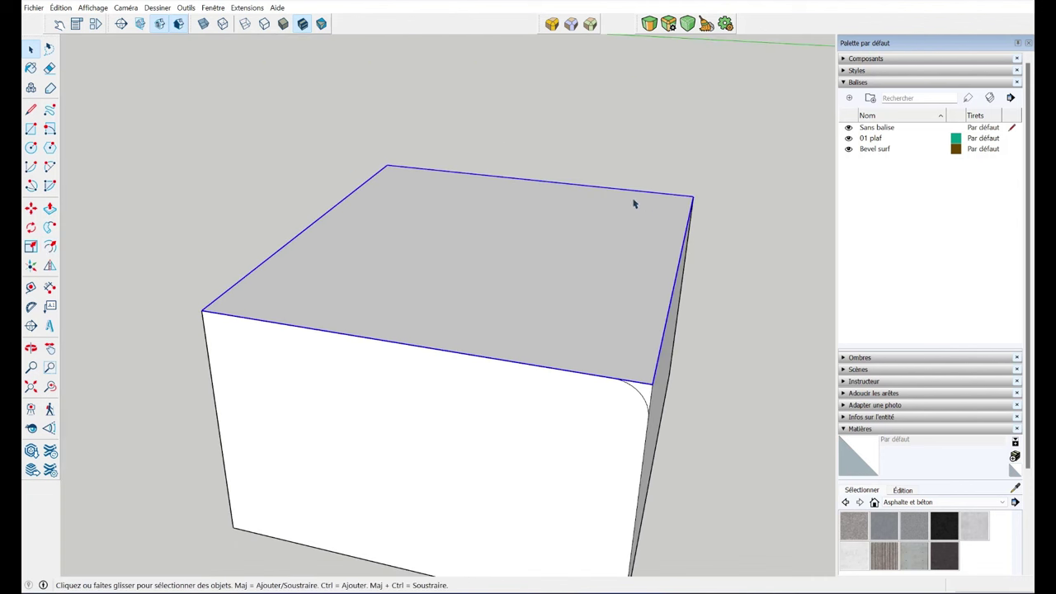
pyautogui.click(51, 230)
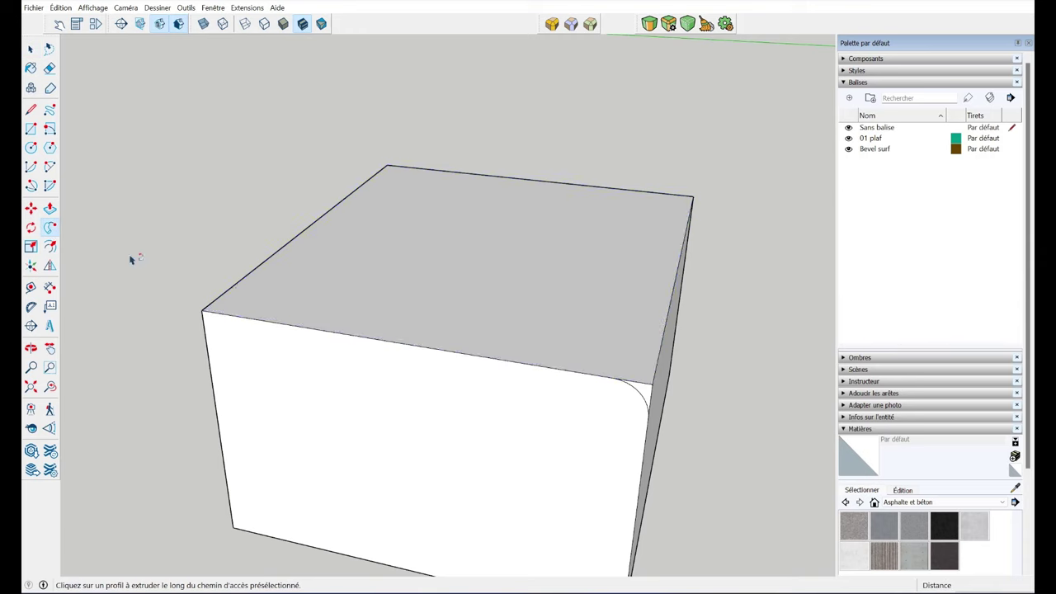
pyautogui.click(648, 392)
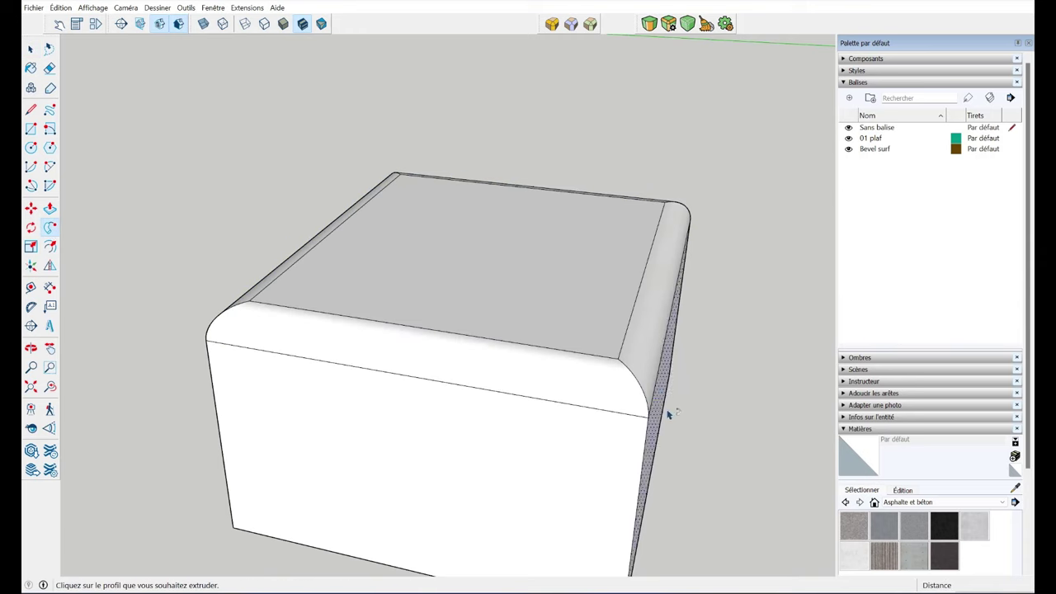
pyautogui.moveTo(667, 415)
pyautogui.mouseDown(button='middle')
pyautogui.moveTo(209, 320)
pyautogui.moveTo(547, 372)
pyautogui.moveTo(568, 432)
pyautogui.moveTo(500, 440)
pyautogui.moveTo(545, 427)
pyautogui.moveTo(566, 313)
pyautogui.mouseUp(button='middle')
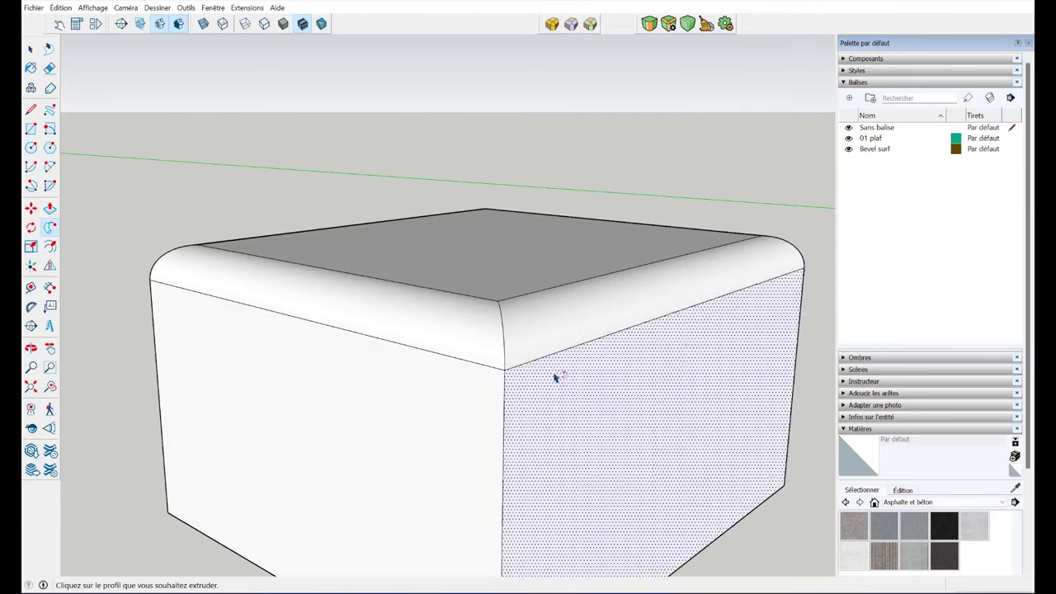
# Use the Eraser to soften the seam lines on the rounded front, corner and top edges
pyautogui.moveTo(556, 372)
pyautogui.mouseDown(button='middle')
pyautogui.moveTo(556, 349)
pyautogui.moveTo(453, 367)
pyautogui.mouseUp(button='middle')
pyautogui.press('e')
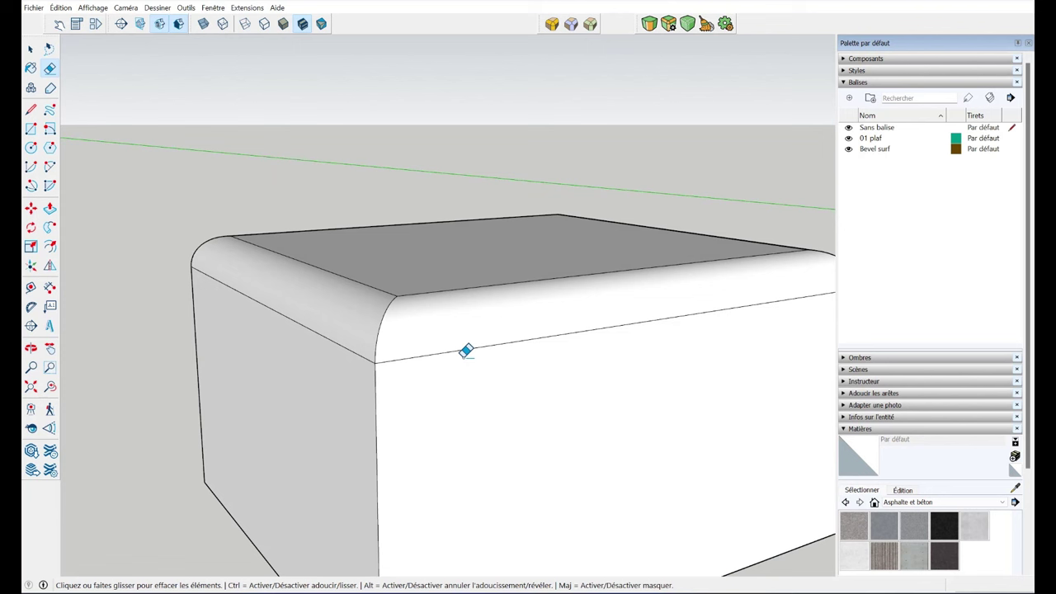
pyautogui.keyDown('shift'); pyautogui.click(466, 350); pyautogui.keyUp('shift')
pyautogui.moveTo(352, 332)
pyautogui.keyDown('shift'); pyautogui.mouseDown()
pyautogui.moveTo(445, 286)
pyautogui.moveTo(371, 343)
pyautogui.mouseUp(); pyautogui.keyUp('shift')
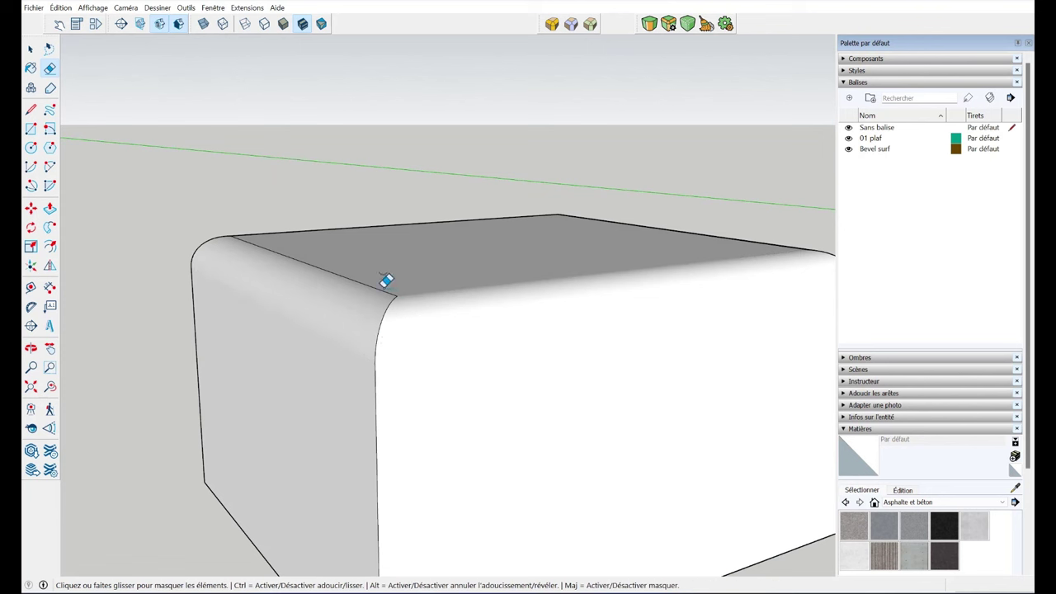
pyautogui.keyDown('shift'); pyautogui.moveTo(385, 281); pyautogui.dragTo(289, 300); pyautogui.keyUp('shift')
pyautogui.moveTo(290, 299); pyautogui.dragTo(462, 330, button='middle')
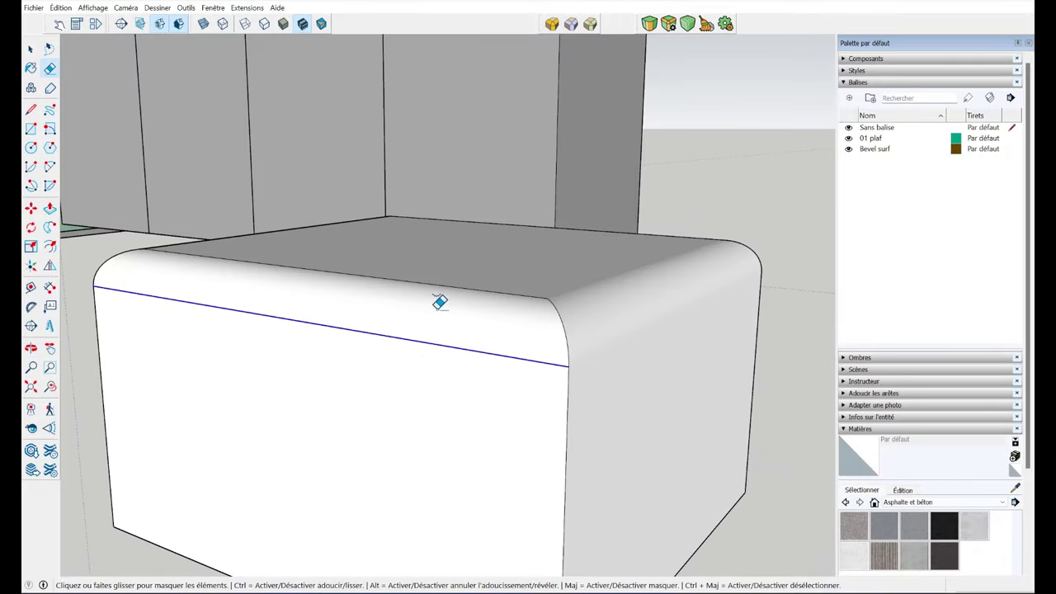
pyautogui.keyDown('shift'); pyautogui.moveTo(440, 302); pyautogui.dragTo(275, 313); pyautogui.keyUp('shift')
pyautogui.moveTo(275, 313); pyautogui.dragTo(495, 361, button='middle')
pyautogui.keyDown('shift'); pyautogui.moveTo(382, 372); pyautogui.dragTo(376, 443); pyautogui.keyUp('shift')
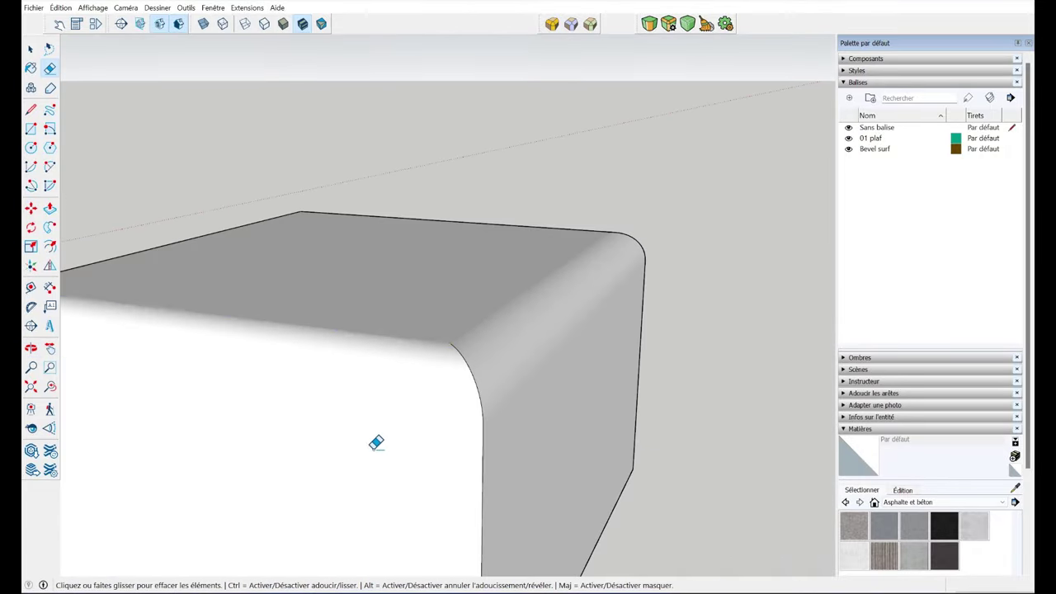
pyautogui.scroll(-4, 376, 443)
pyautogui.press('space')
pyautogui.moveTo(708, 363)
pyautogui.mouseDown(button='middle')
pyautogui.moveTo(718, 365)
pyautogui.moveTo(264, 360)
pyautogui.moveTo(456, 365)
pyautogui.moveTo(476, 302)
pyautogui.mouseUp(button='middle')
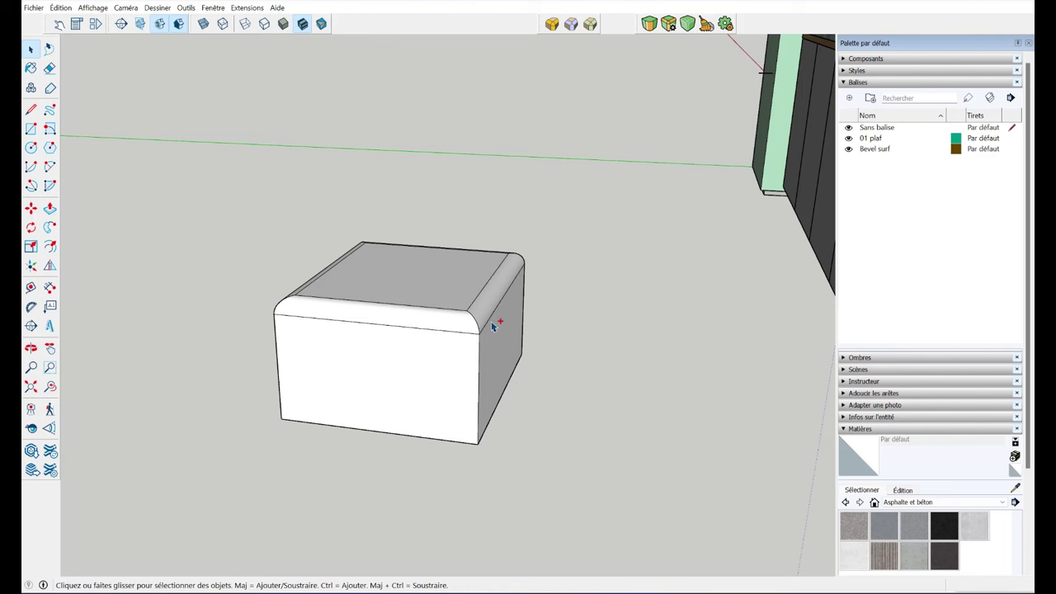
pyautogui.hotkey('ctrl', 'z')
pyautogui.moveTo(491, 322); pyautogui.dragTo(440, 334, button='middle')
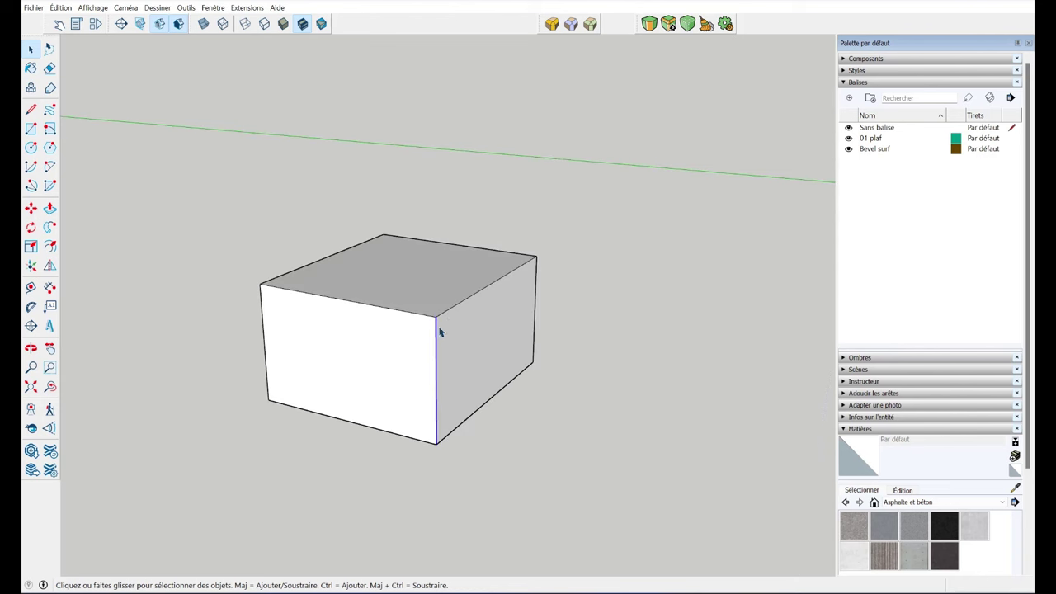
pyautogui.scroll(1, 428, 319)
pyautogui.scroll(2, 460, 337)
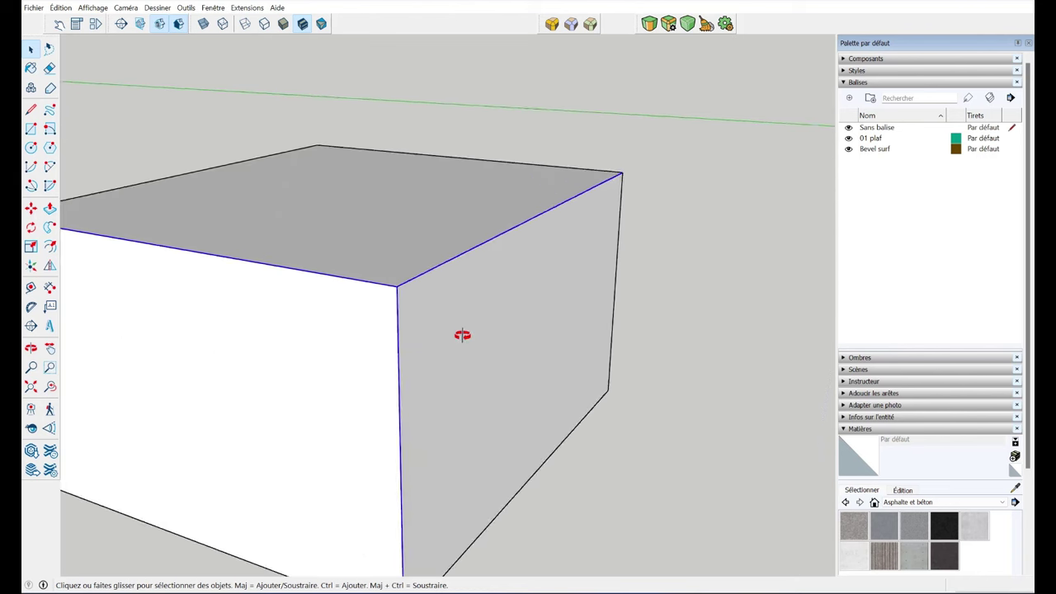
pyautogui.scroll(2, 374, 364)
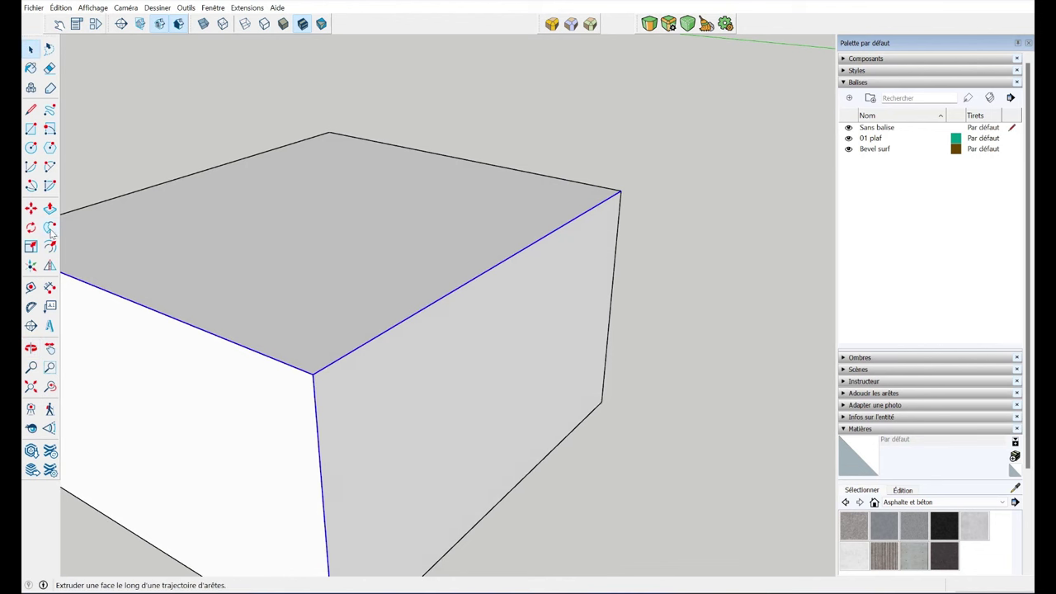
pyautogui.click(50, 166)
pyautogui.moveTo(691, 181); pyautogui.dragTo(686, 187, button='middle')
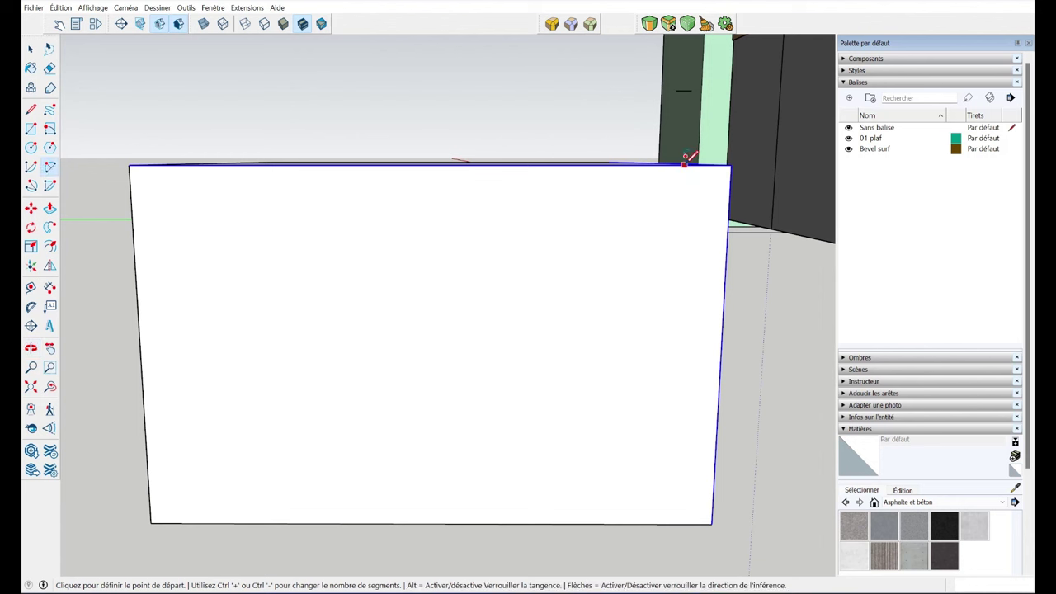
pyautogui.click(683, 164)
pyautogui.click(730, 201)
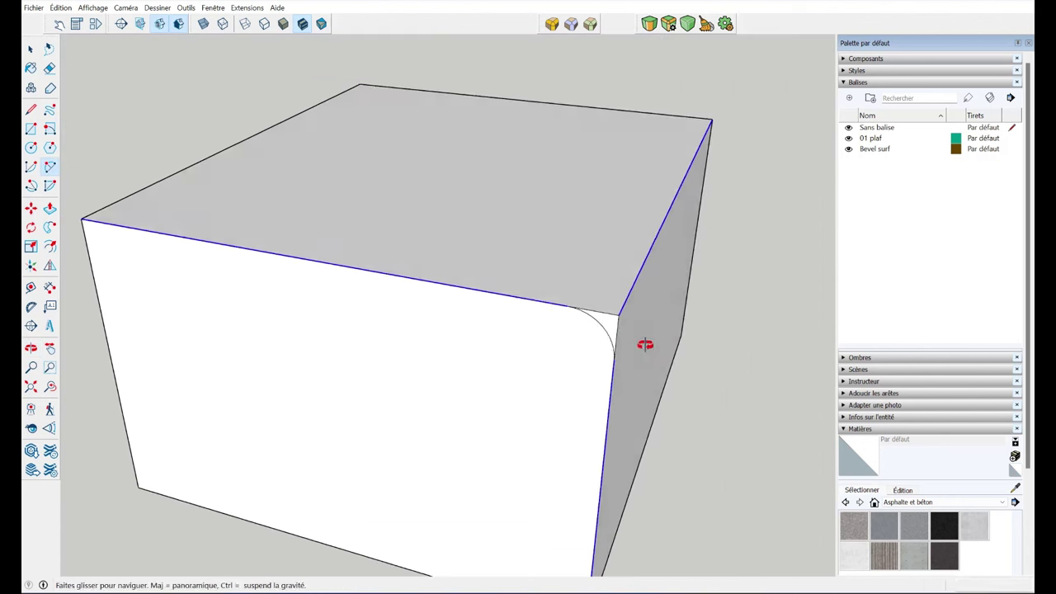
pyautogui.press('space')
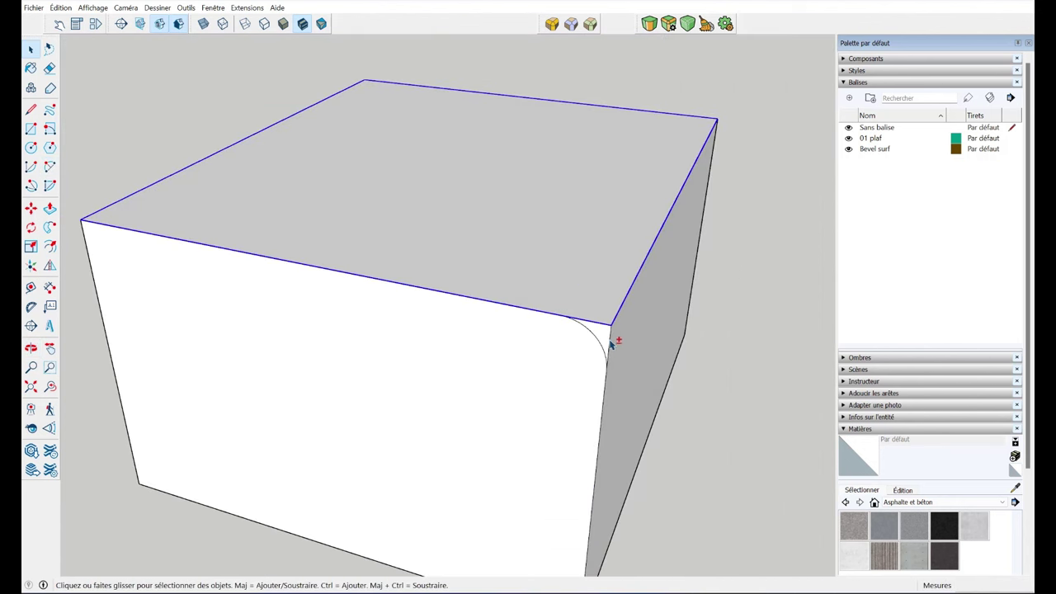
pyautogui.click(50, 227)
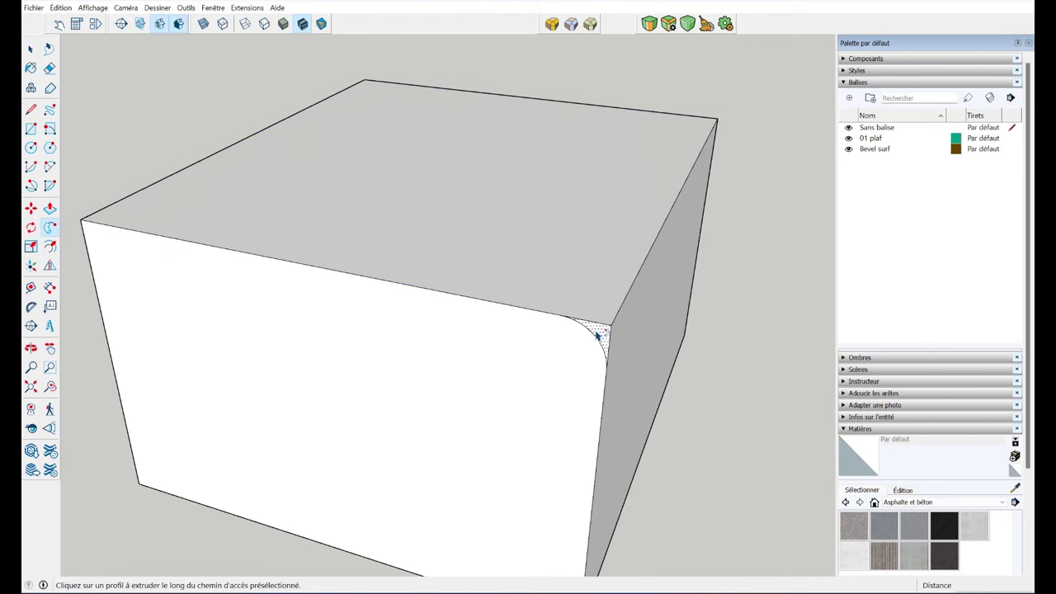
pyautogui.click(598, 336)
pyautogui.click(593, 312)
pyautogui.press('space')
pyautogui.doubleClick(580, 279)
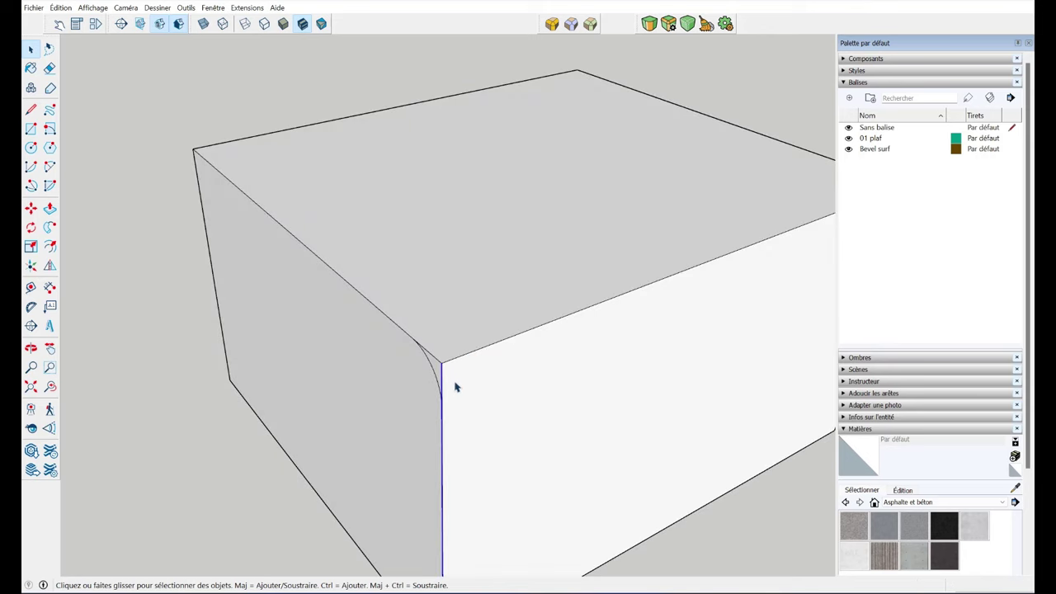
# Swing the view to the kitchen countertop and open its group for editing
pyautogui.scroll(-5, 596, 264)
pyautogui.moveTo(682, 299)
pyautogui.mouseDown(button='middle')
pyautogui.moveTo(566, 217)
pyautogui.moveTo(712, 207)
pyautogui.moveTo(685, 314)
pyautogui.moveTo(604, 286)
pyautogui.mouseUp(button='middle')
pyautogui.moveTo(866, 326)
pyautogui.mouseDown(button='middle')
pyautogui.moveTo(231, 412)
pyautogui.moveTo(495, 361)
pyautogui.moveTo(358, 389)
pyautogui.moveTo(352, 283)
pyautogui.mouseUp(button='middle')
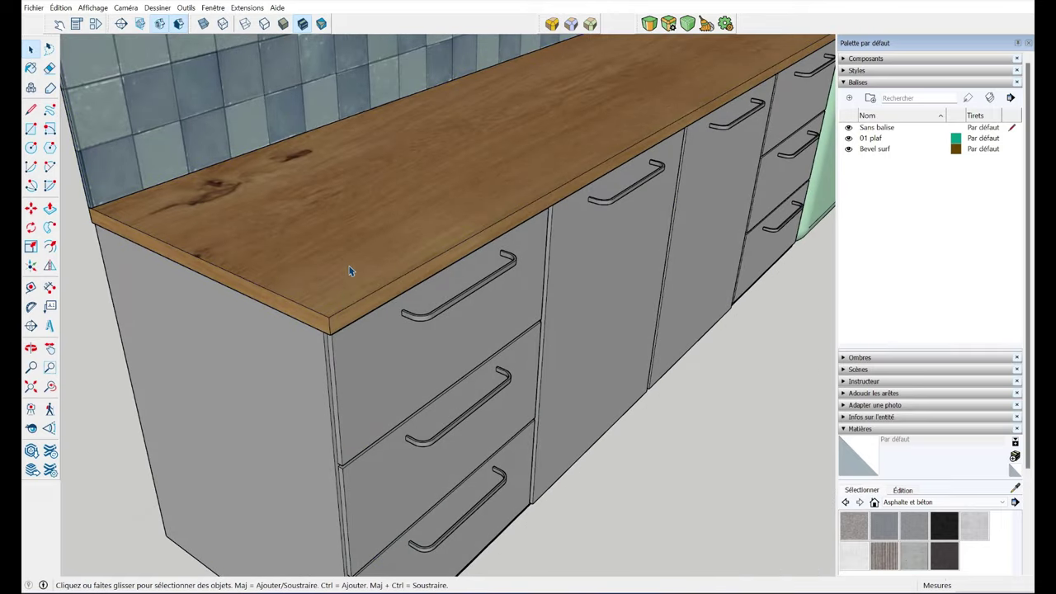
pyautogui.doubleClick(350, 271)
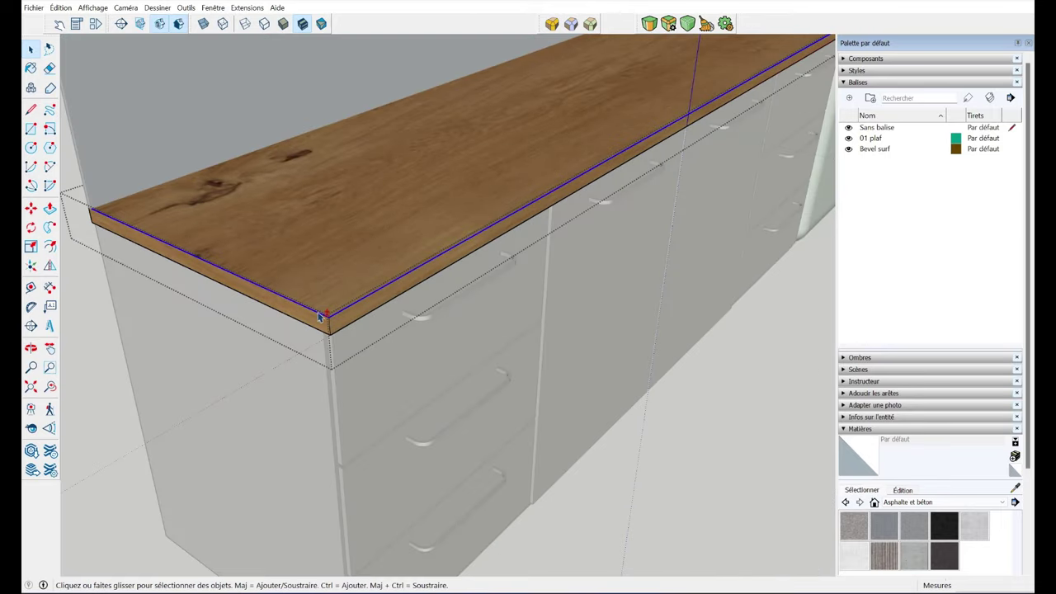
pyautogui.moveTo(318, 316)
pyautogui.mouseDown(button='middle')
pyautogui.moveTo(407, 285)
pyautogui.moveTo(440, 292)
pyautogui.moveTo(547, 248)
pyautogui.moveTo(440, 302)
pyautogui.moveTo(359, 445)
pyautogui.moveTo(441, 358)
pyautogui.mouseUp(button='middle')
pyautogui.scroll(3, 437, 369)
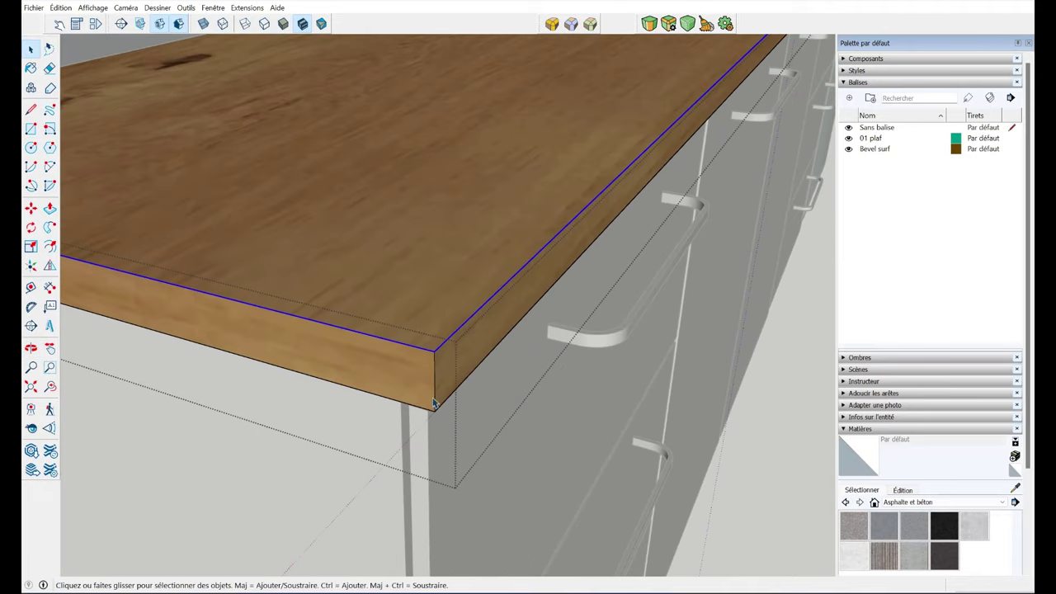
# Draw a small 2-point arc profile at the countertop's front top corner
pyautogui.click(49, 246)
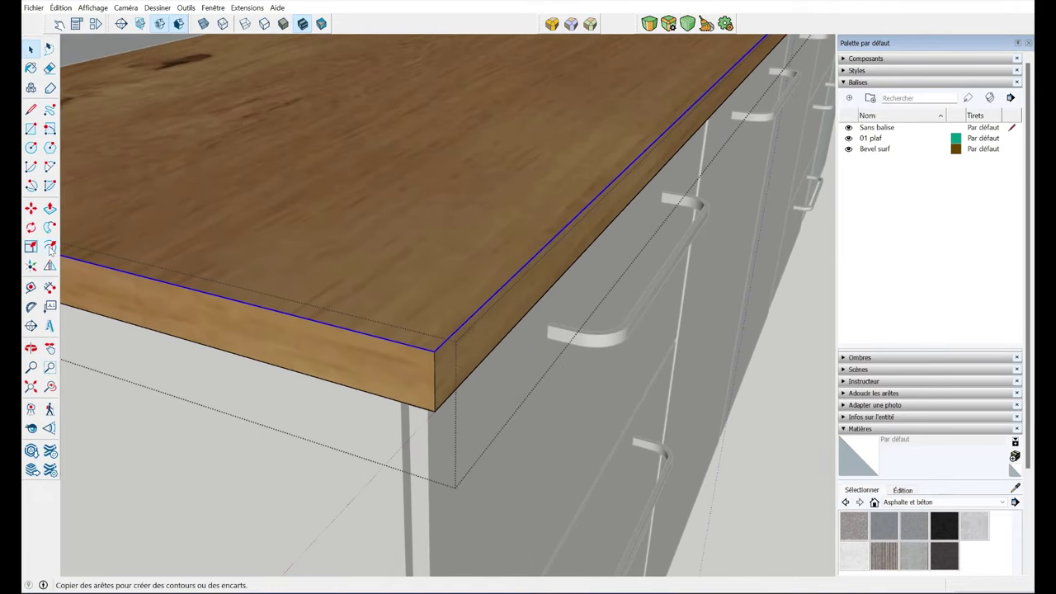
pyautogui.click(50, 130)
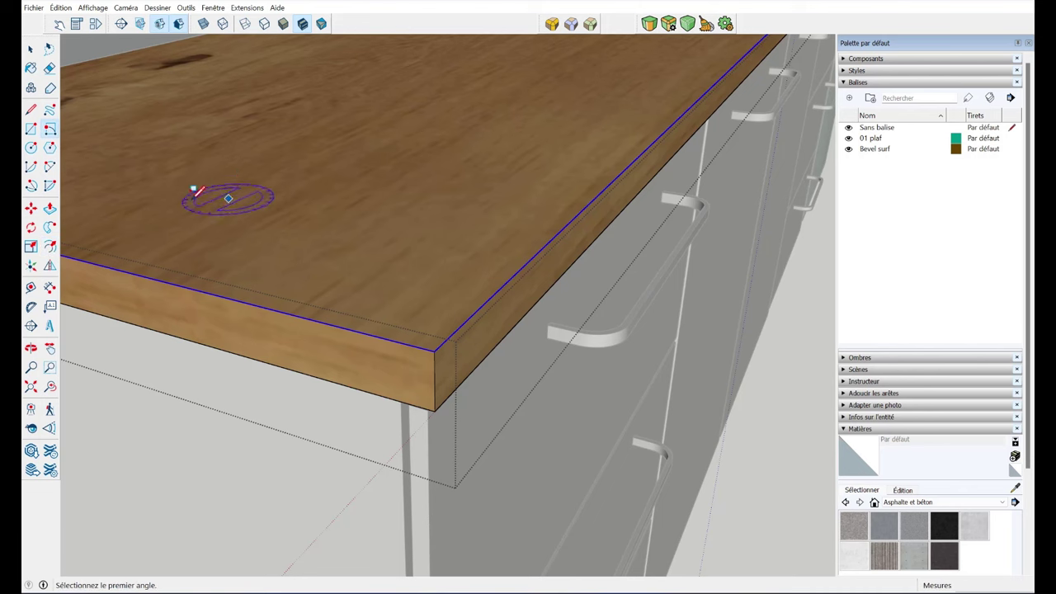
pyautogui.click(50, 166)
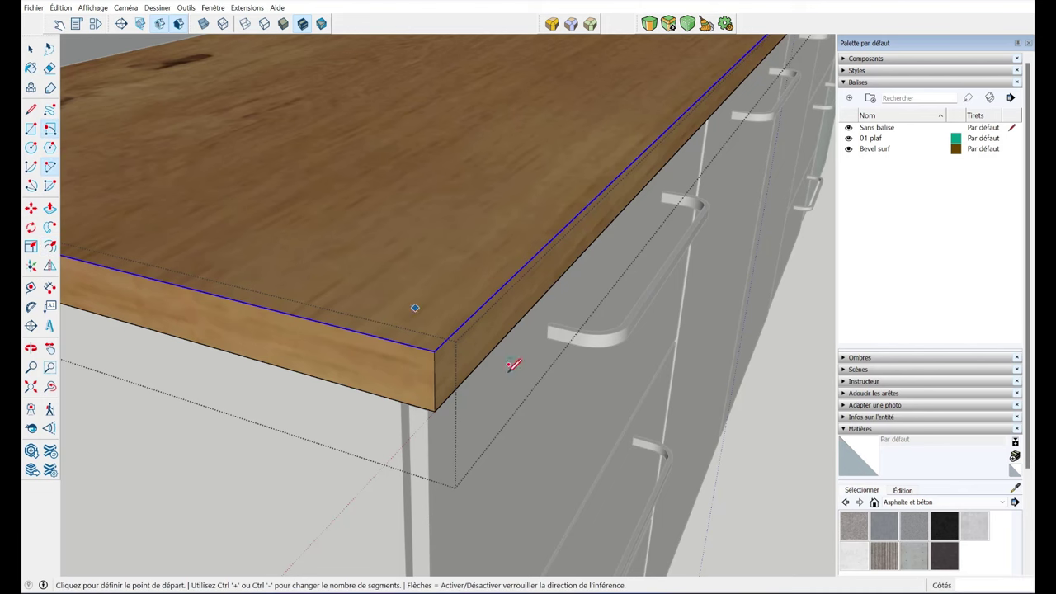
pyautogui.moveTo(519, 366)
pyautogui.mouseDown(button='middle')
pyautogui.moveTo(566, 278)
pyautogui.moveTo(504, 276)
pyautogui.mouseUp(button='middle')
pyautogui.click(492, 271)
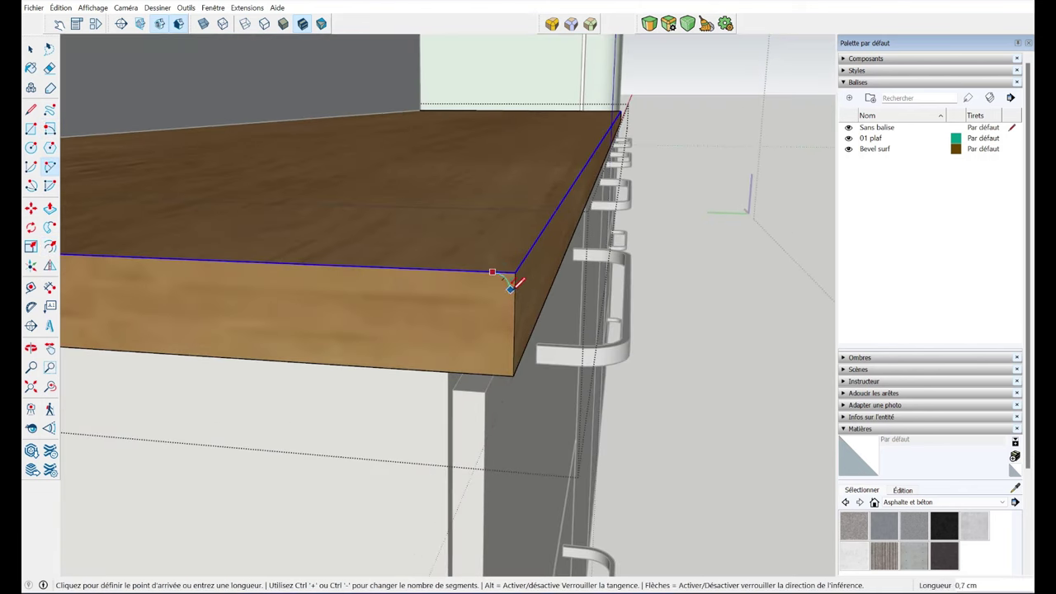
pyautogui.click(514, 288)
pyautogui.click(516, 265)
pyautogui.press('space')
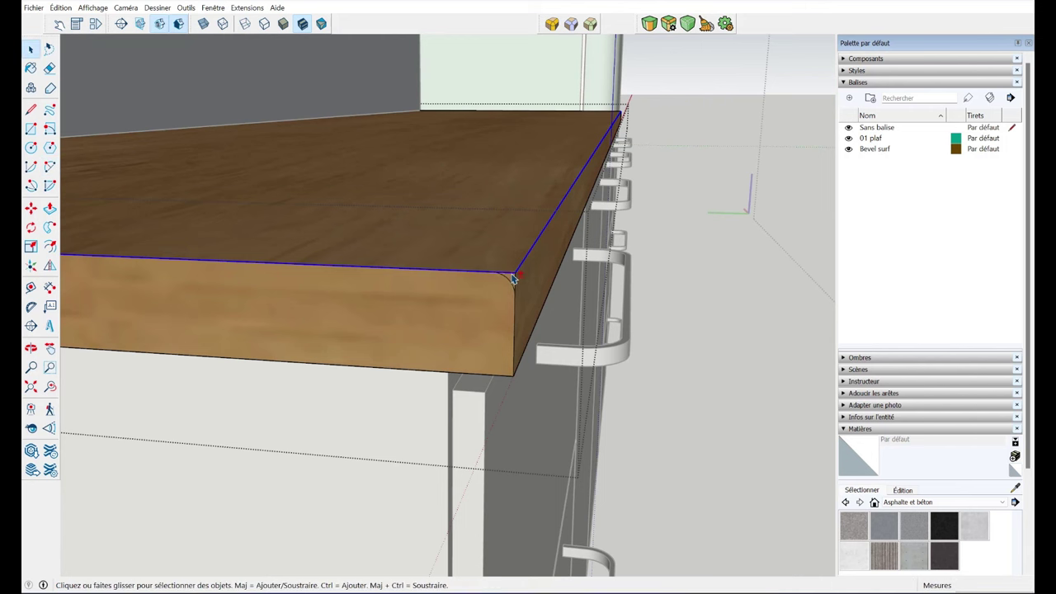
# Sweep the arc profile along the countertop's top outer edges with Follow Me
pyautogui.click(51, 227)
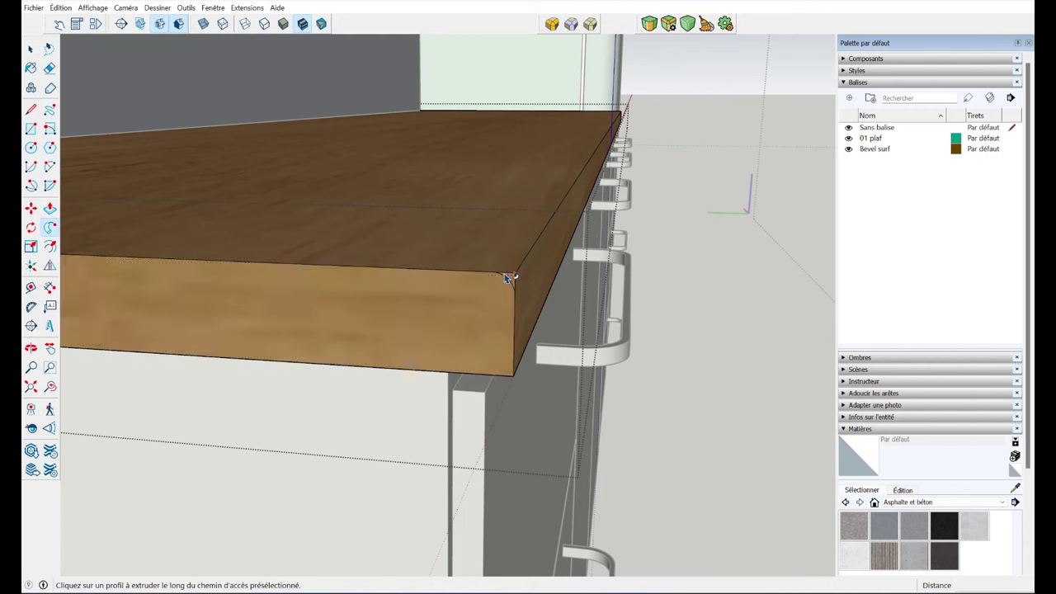
pyautogui.click(509, 281)
pyautogui.moveTo(521, 283)
pyautogui.mouseDown(button='middle')
pyautogui.moveTo(297, 394)
pyautogui.moveTo(413, 257)
pyautogui.mouseUp(button='middle')
pyautogui.press('space')
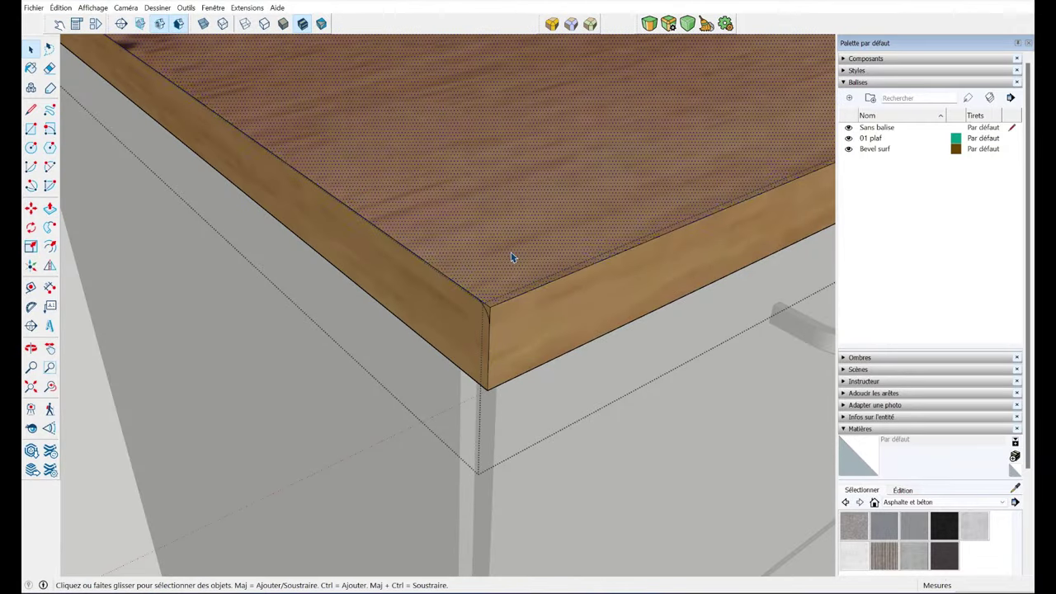
pyautogui.doubleClick(512, 236)
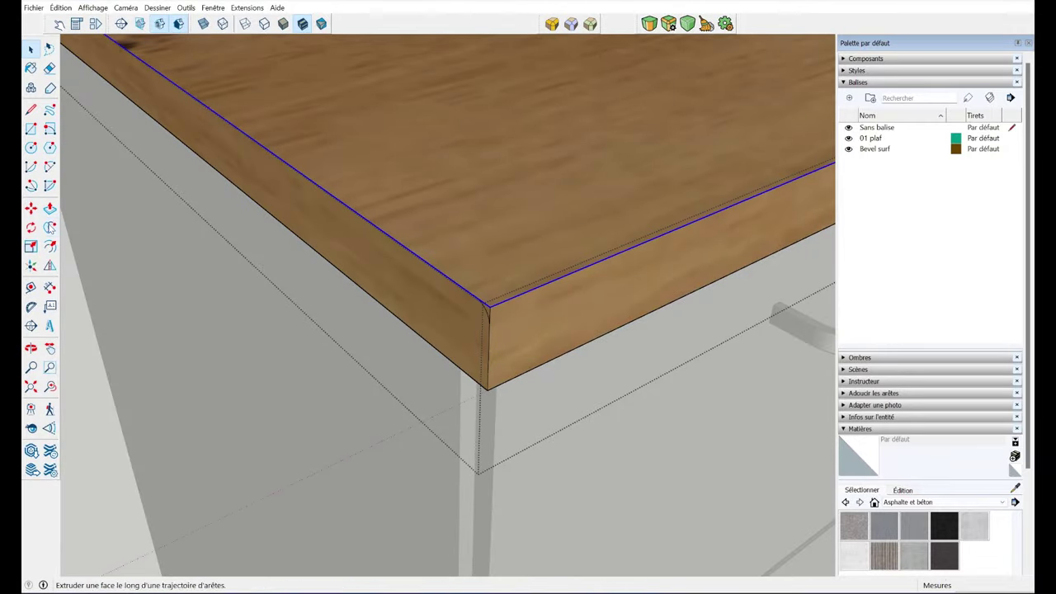
pyautogui.click(49, 227)
pyautogui.click(497, 293)
pyautogui.moveTo(498, 294)
pyautogui.mouseDown(button='middle')
pyautogui.moveTo(684, 212)
pyautogui.moveTo(590, 243)
pyautogui.mouseUp(button='middle')
pyautogui.press('space')
# Select the countertop's top face and edges and view the cabinets from the left
pyautogui.moveTo(511, 266); pyautogui.dragTo(514, 365, button='middle')
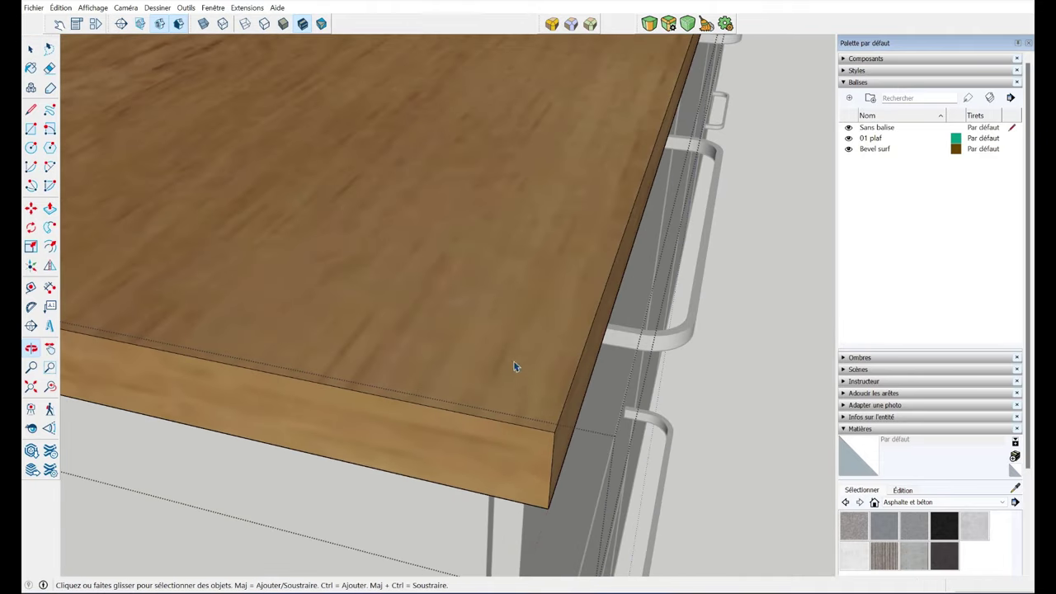
pyautogui.doubleClick(492, 274)
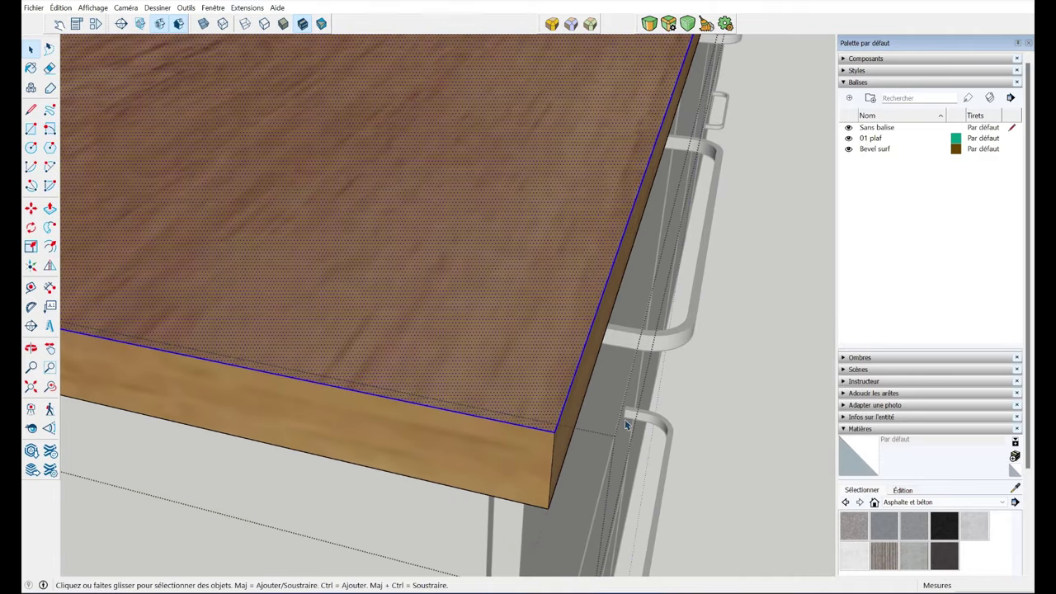
pyautogui.scroll(-3, 361, 286)
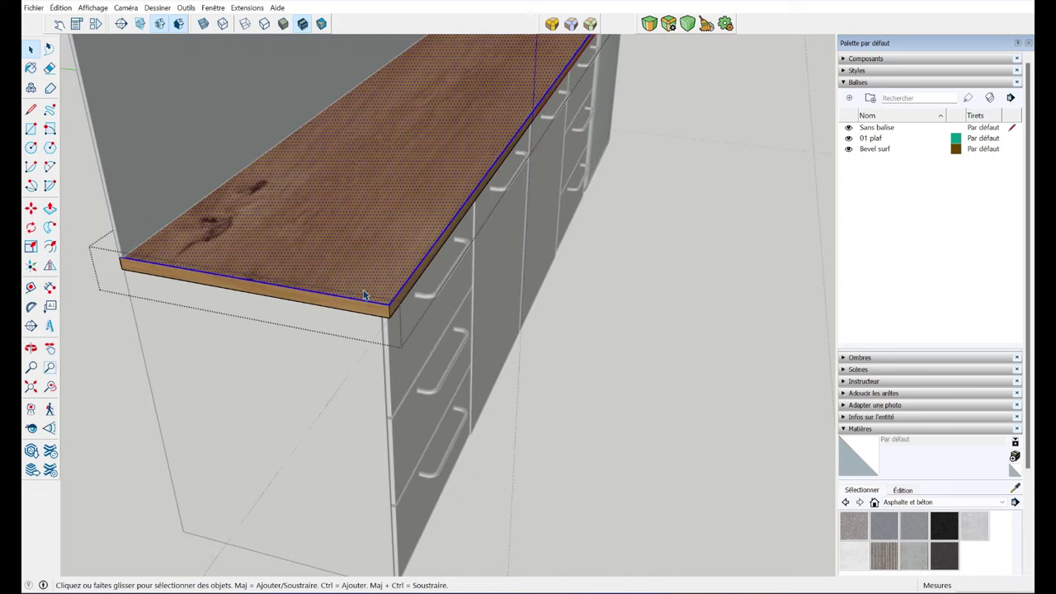
pyautogui.moveTo(283, 282)
pyautogui.mouseDown(button='middle')
pyautogui.moveTo(601, 201)
pyautogui.moveTo(636, 160)
pyautogui.moveTo(195, 248)
pyautogui.moveTo(203, 216)
pyautogui.moveTo(325, 297)
pyautogui.moveTo(314, 311)
pyautogui.mouseUp(button='middle')
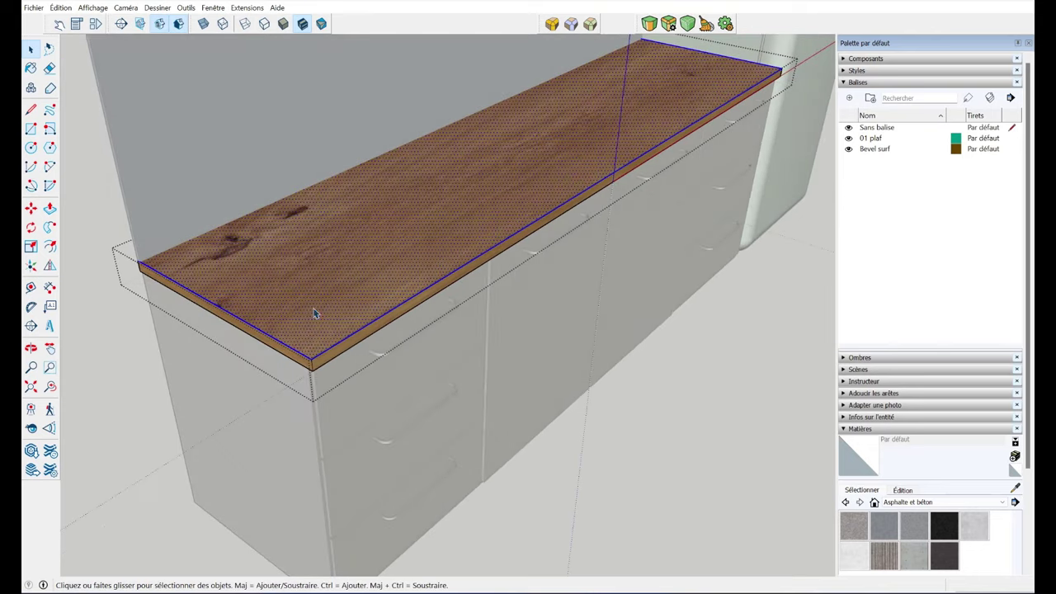
# Bevel the countertop's front edge into a 0.4 cm, 6-segment rounded nosing
pyautogui.scroll(3, 316, 312)
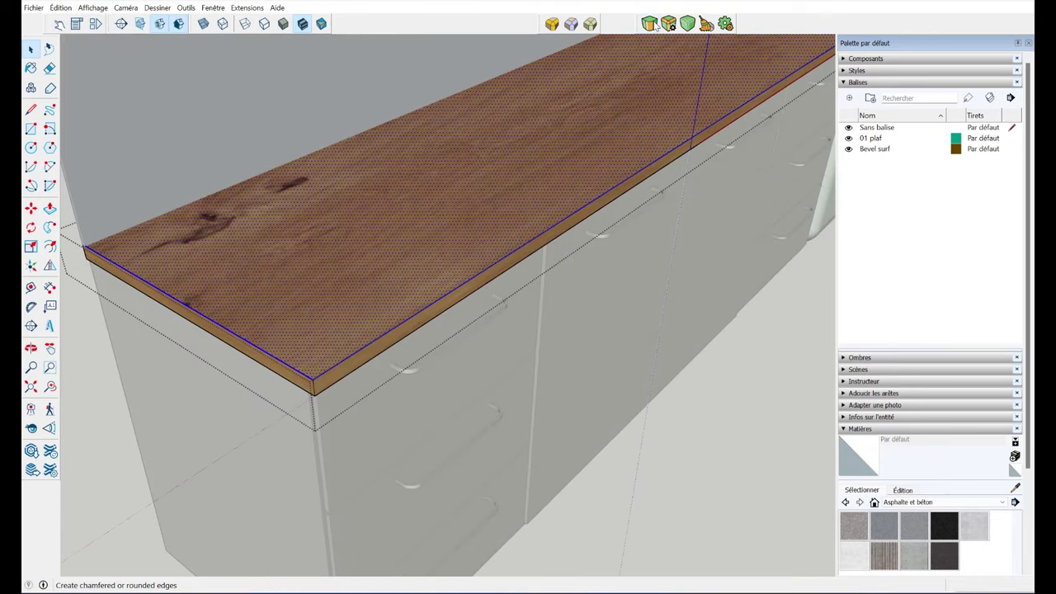
pyautogui.moveTo(641, 24); pyautogui.dragTo(625, 279)
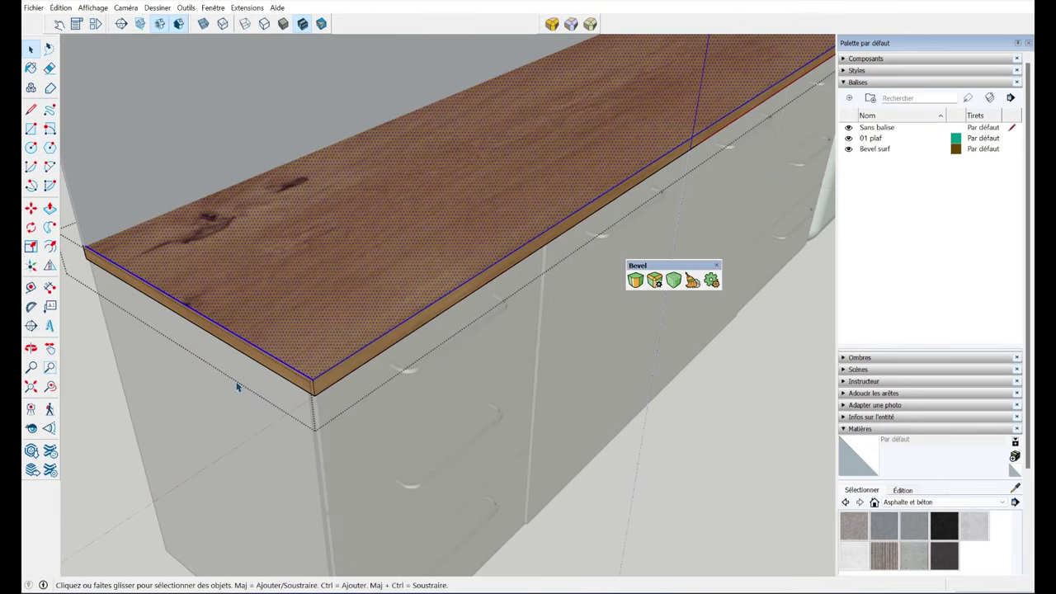
pyautogui.scroll(2, 248, 385)
pyautogui.click(309, 371)
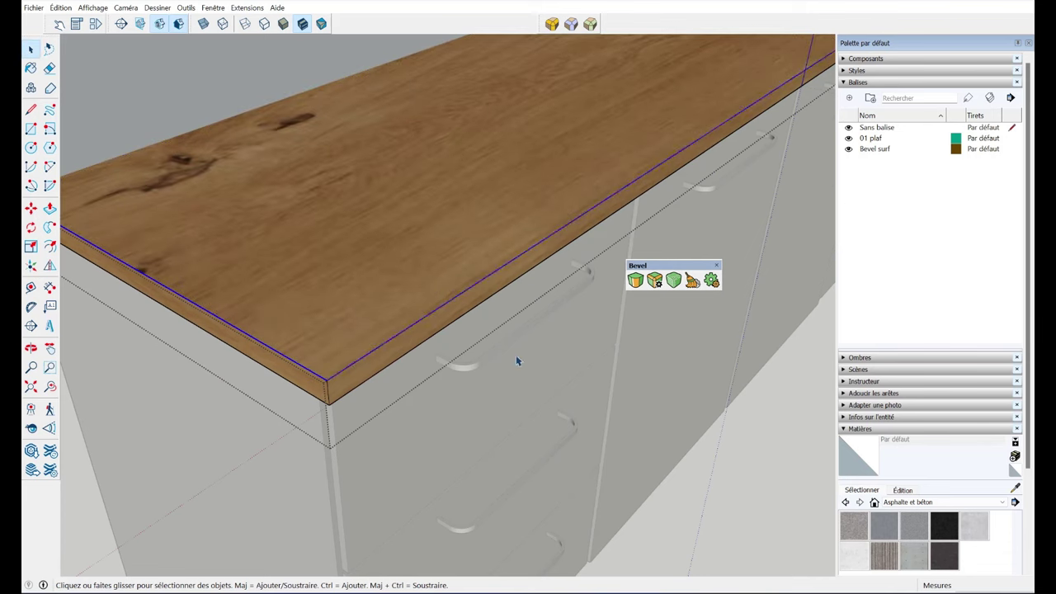
pyautogui.click(635, 280)
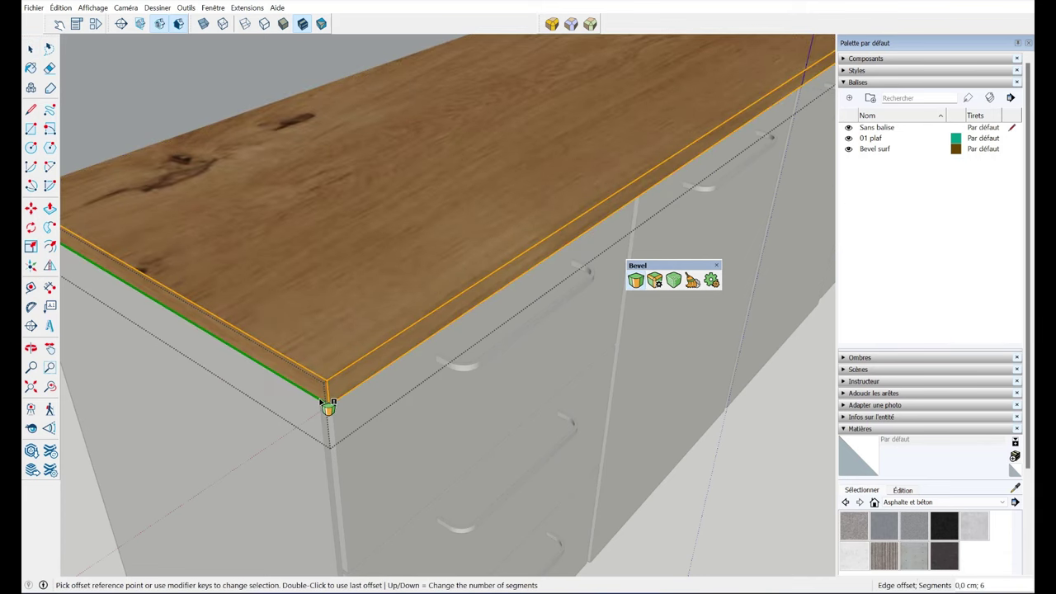
pyautogui.scroll(2, 328, 406)
pyautogui.click(330, 365)
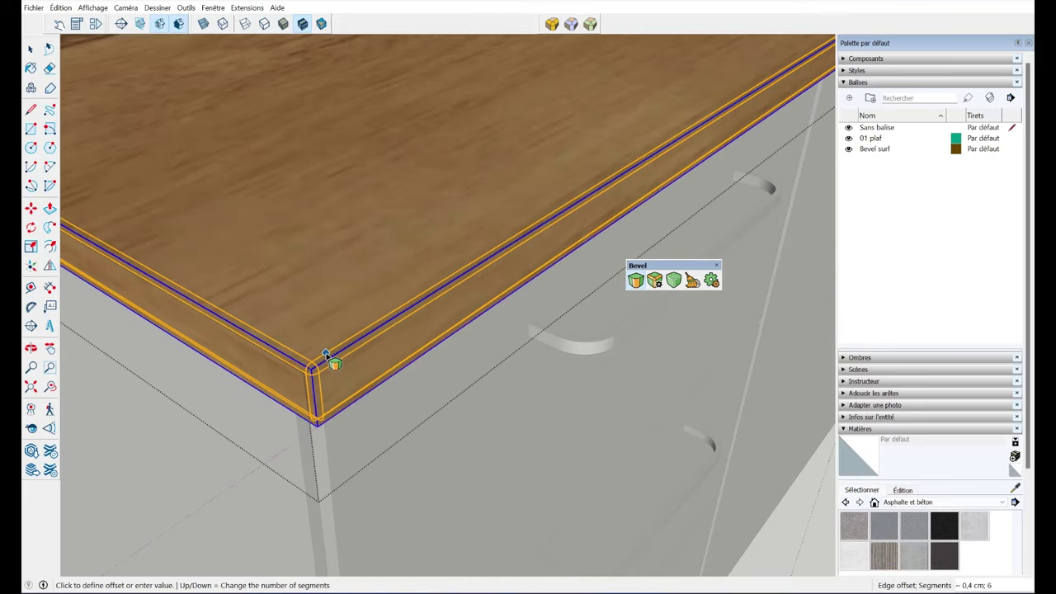
pyautogui.click(325, 352)
pyautogui.moveTo(325, 353); pyautogui.dragTo(669, 166, button='middle')
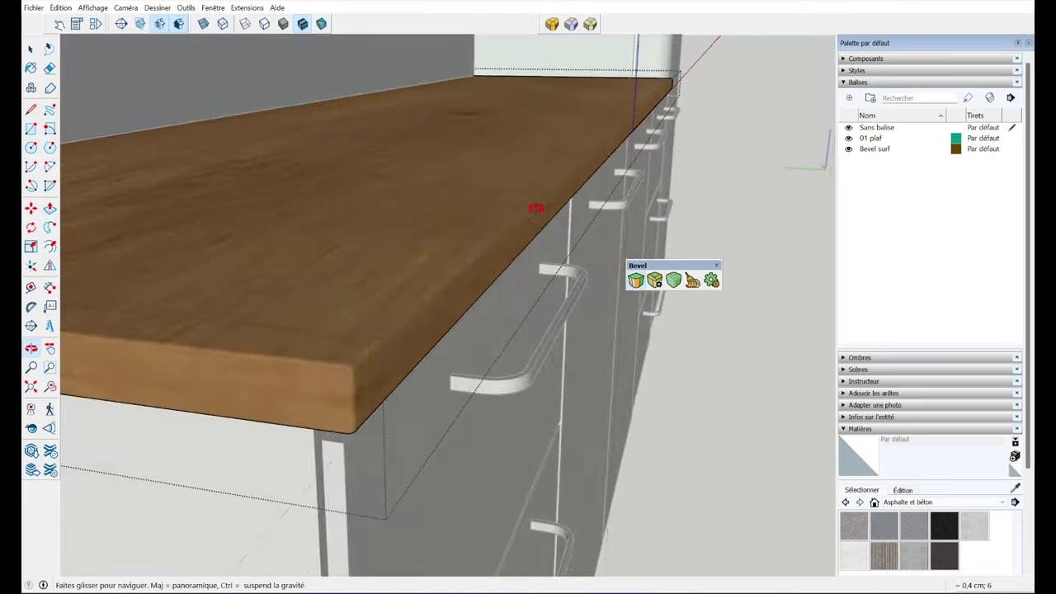
pyautogui.moveTo(572, 281)
pyautogui.mouseDown(button='middle')
pyautogui.moveTo(632, 252)
pyautogui.moveTo(443, 358)
pyautogui.moveTo(636, 240)
pyautogui.moveTo(413, 302)
pyautogui.moveTo(344, 210)
pyautogui.moveTo(239, 125)
pyautogui.moveTo(212, 321)
pyautogui.moveTo(243, 179)
pyautogui.moveTo(401, 182)
pyautogui.moveTo(698, 74)
pyautogui.moveTo(480, 225)
pyautogui.moveTo(441, 193)
pyautogui.moveTo(618, 165)
pyautogui.moveTo(551, 235)
pyautogui.moveTo(321, 236)
pyautogui.moveTo(448, 255)
pyautogui.moveTo(448, 290)
pyautogui.mouseUp(button='middle')
pyautogui.scroll(-5, 244, 179)
pyautogui.scroll(-3, 551, 235)
pyautogui.scroll(3, 371, 228)
pyautogui.scroll(2, 373, 237)
pyautogui.scroll(3, 485, 375)
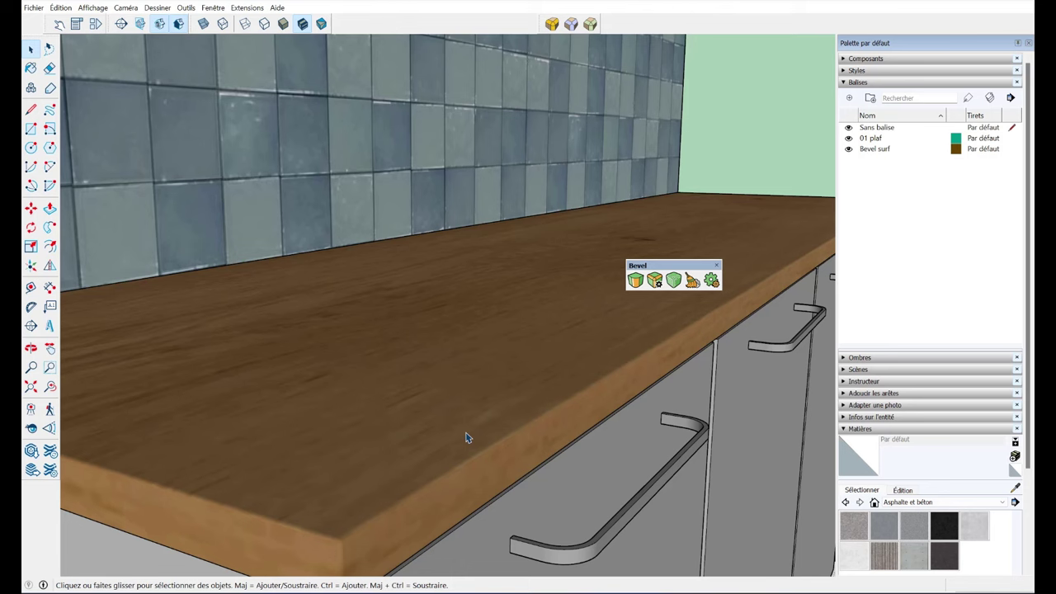
pyautogui.scroll(-3, 474, 396)
pyautogui.scroll(-3, 474, 394)
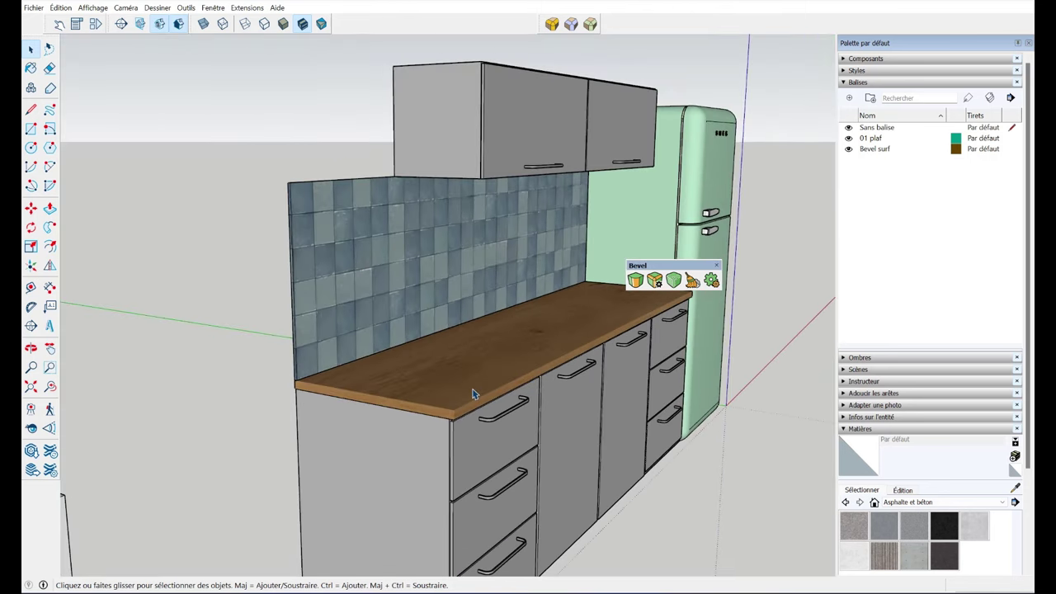